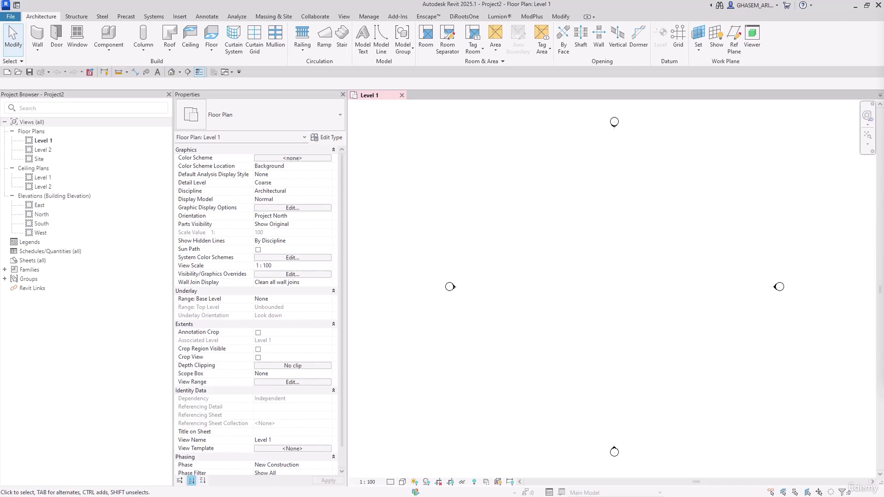
# Bring the File Explorer window into view and look inside the chair model's Maps folder, then return to the 3dmax folder
pyautogui.moveTo(883, 59); pyautogui.dragTo(555, 58)
pyautogui.click(361, 134)
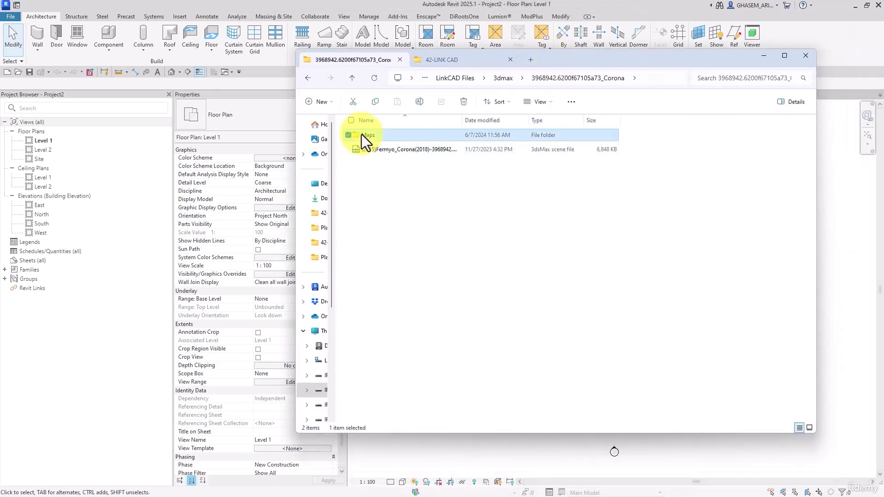
pyautogui.doubleClick(361, 134)
pyautogui.click(306, 79)
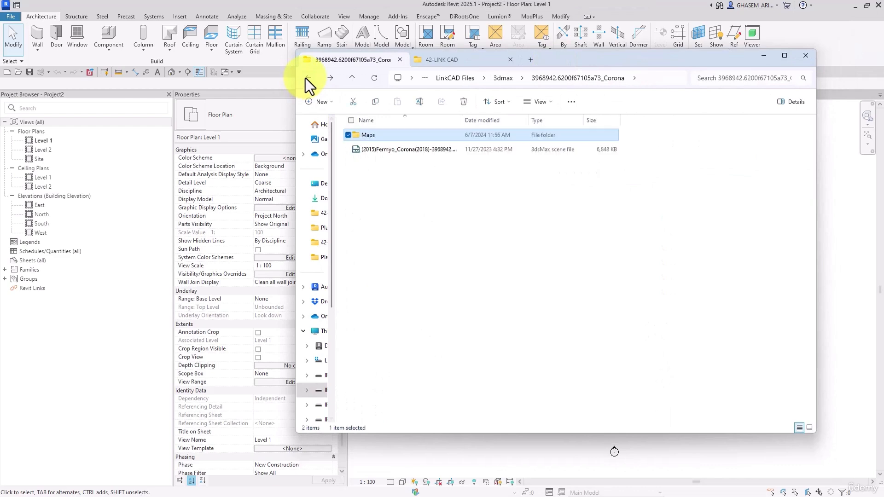
pyautogui.click(305, 79)
# Look through the three chair render images in the _RenderPics folder and close the viewer
pyautogui.doubleClick(377, 138)
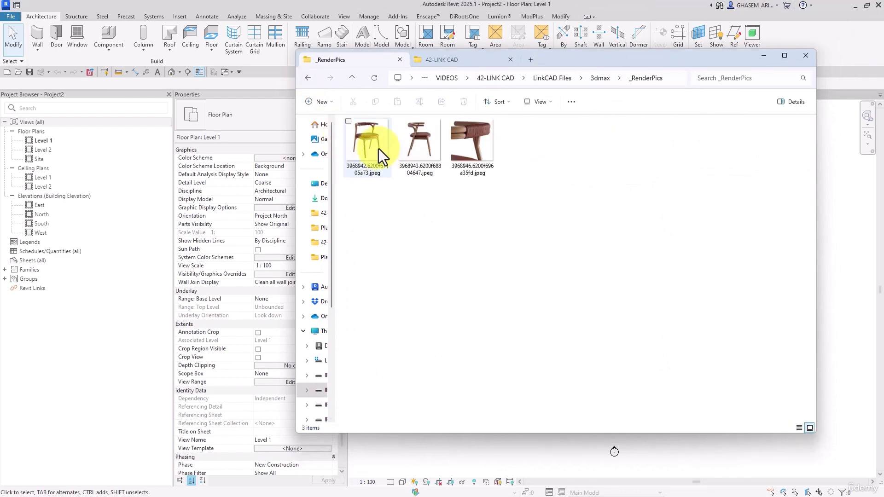
pyautogui.click(379, 148)
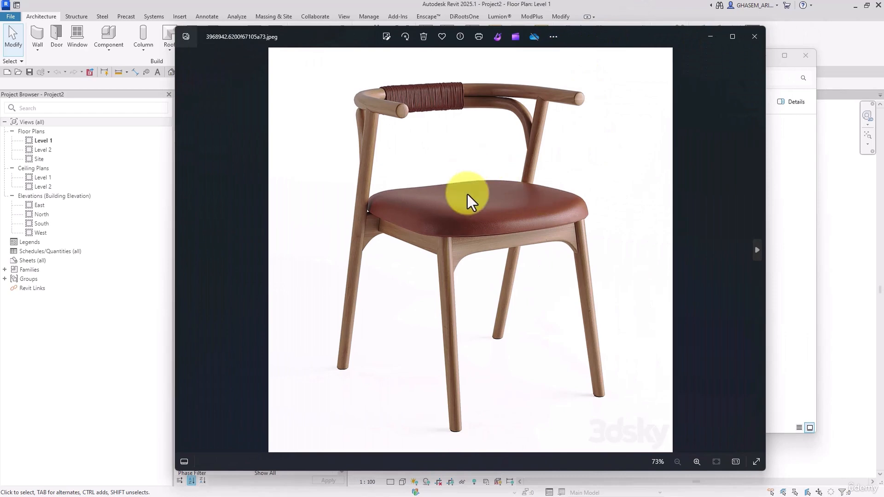
pyautogui.press('Right')
pyautogui.press('Right')
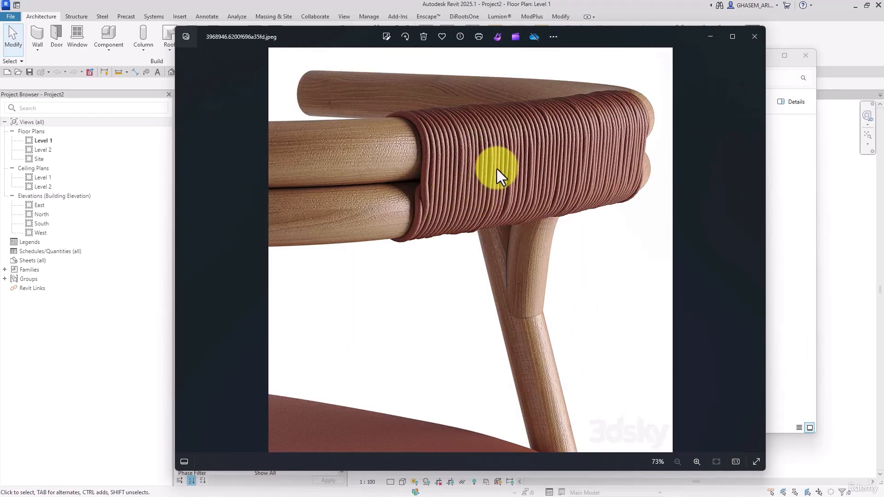
pyautogui.click(753, 36)
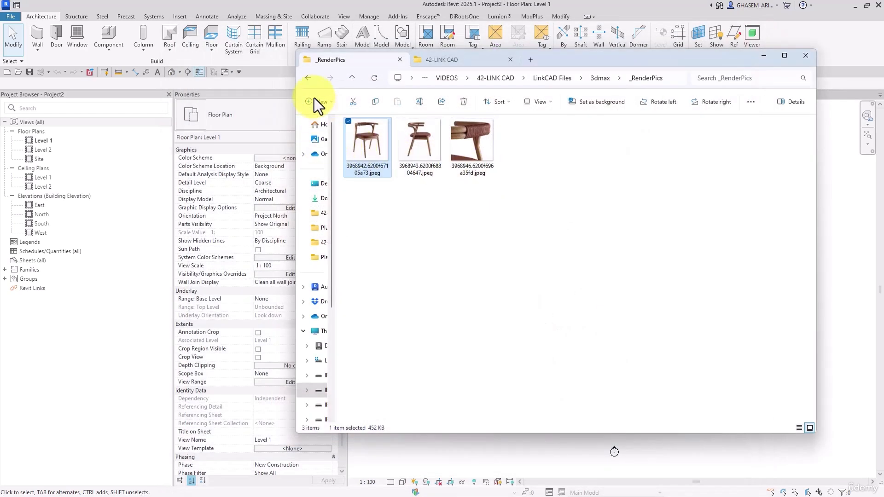
# Return to the 3968942.6200f67105a73_Corona folder and copy its path
pyautogui.click(306, 77)
pyautogui.doubleClick(386, 151)
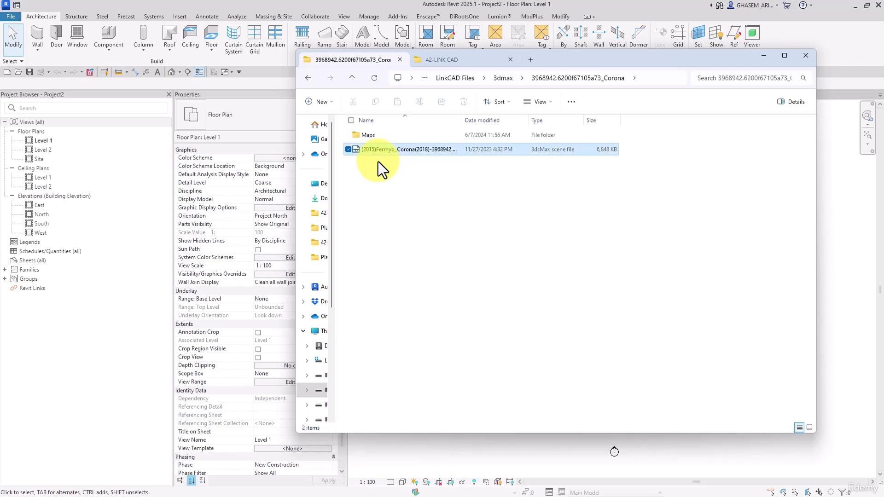
pyautogui.click(648, 79)
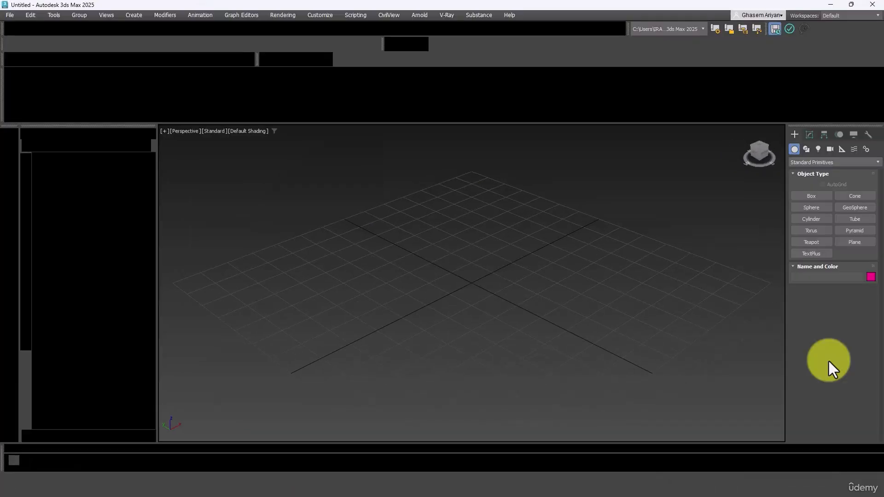
# Switch to 3ds Max, start opening a scene file and browse to the copied 3968942.6200f67105a73_Corona folder path
pyautogui.click(15, 14)
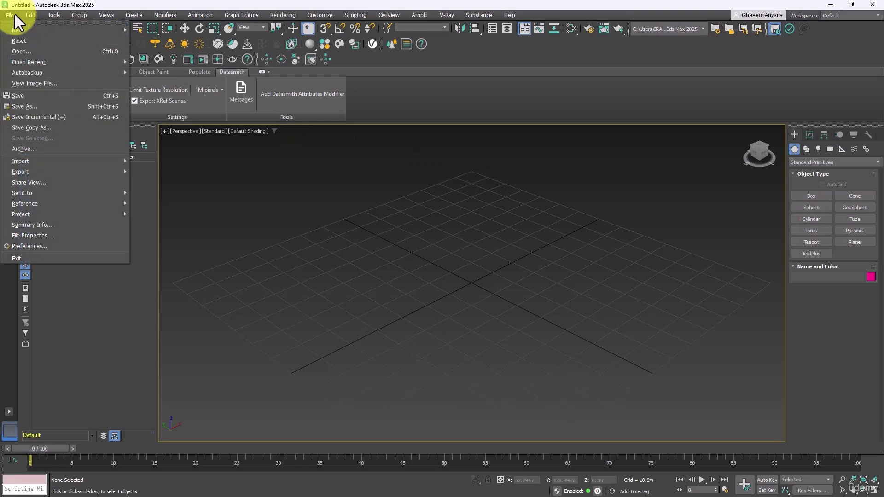
pyautogui.click(24, 52)
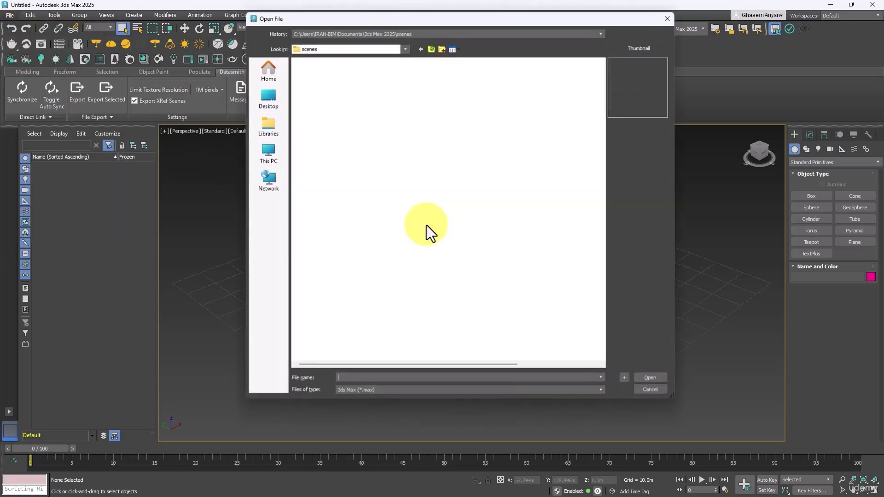
pyautogui.hotkey('ctrl', 'v')
pyautogui.click(649, 379)
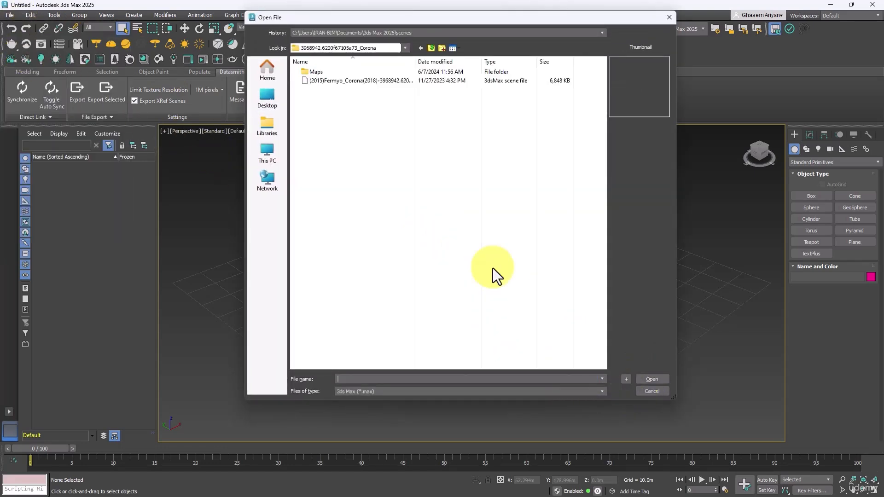
# Open the (2015)Fermyo_Corona(2018) scene, adopting the file's unit scale and continuing without the missing external files
pyautogui.click(340, 81)
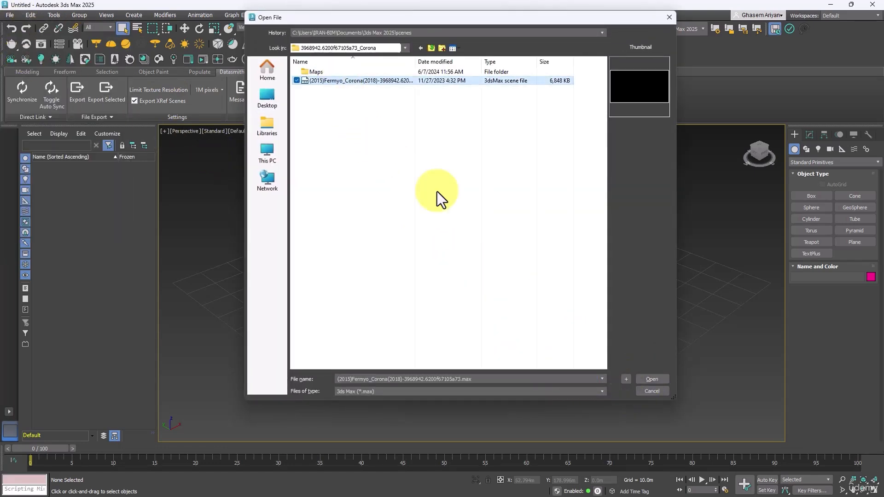
pyautogui.click(653, 378)
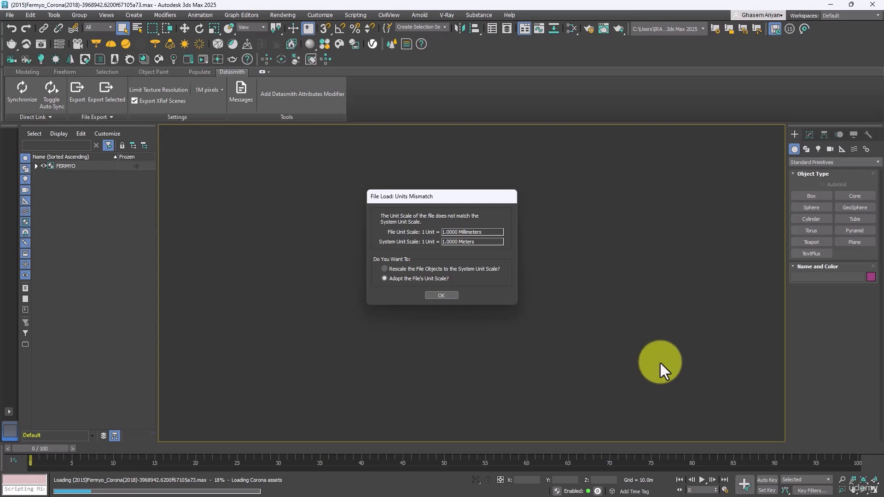
pyautogui.click(455, 295)
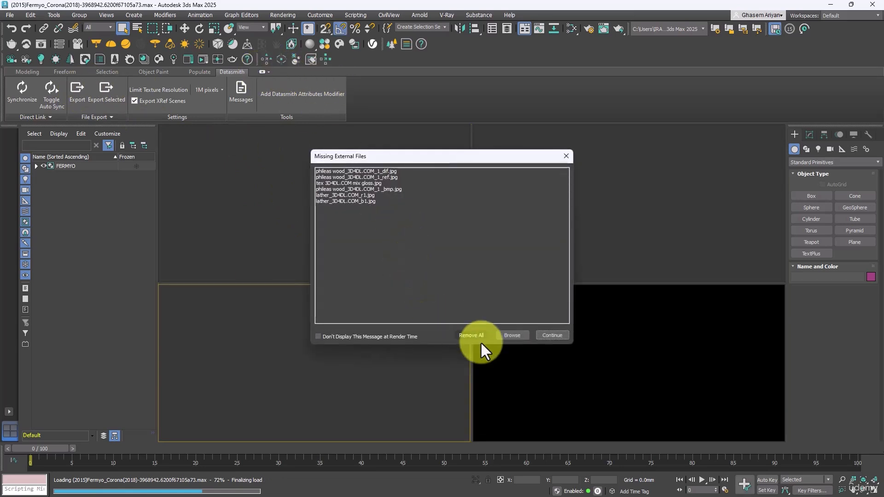
pyautogui.click(553, 335)
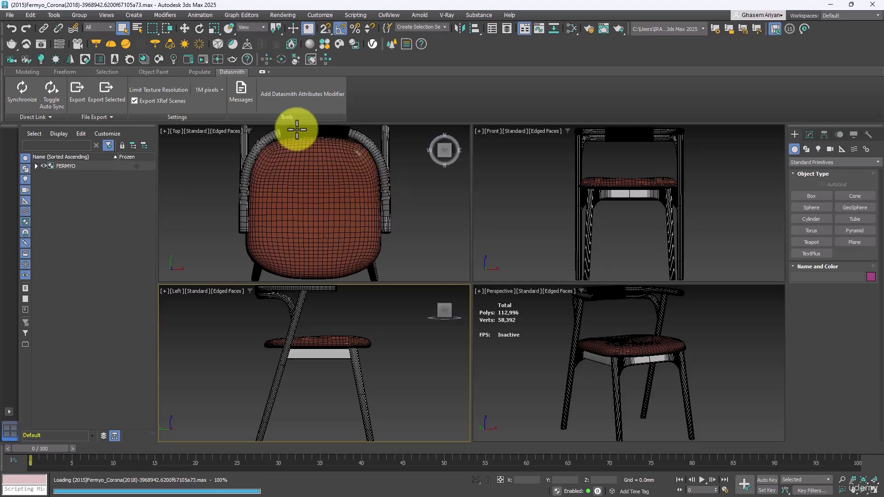
# Minimize the ribbon and show the chair in a maximized Perspective viewport with edged faces turned off
pyautogui.click(262, 72)
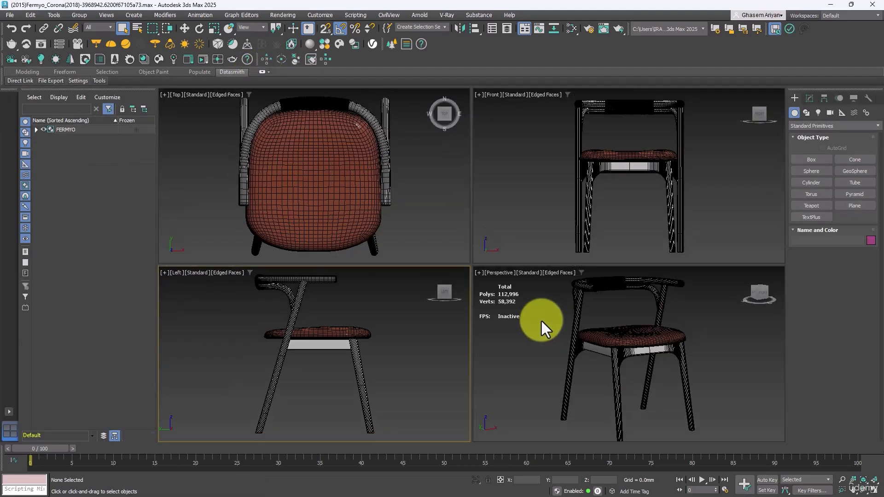
pyautogui.click(541, 319)
pyautogui.hotkey('alt', 'w')
pyautogui.moveTo(545, 322); pyautogui.dragTo(554, 319, button='middle')
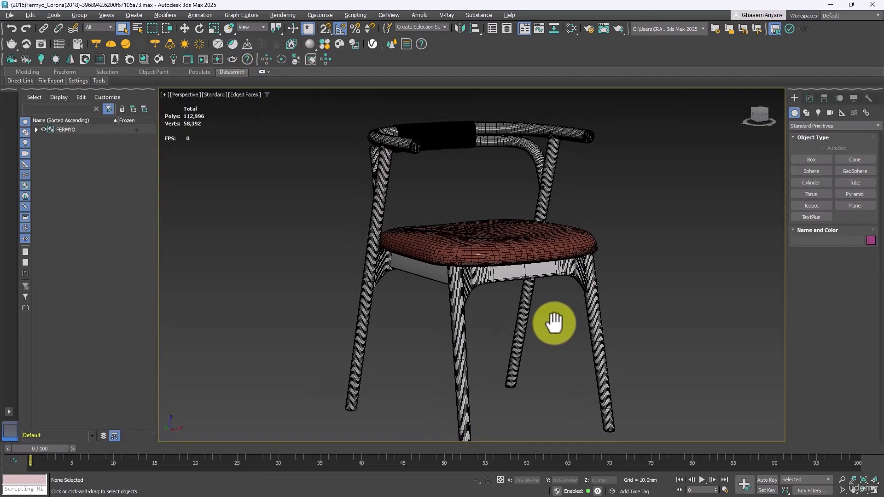
pyautogui.press('F4')
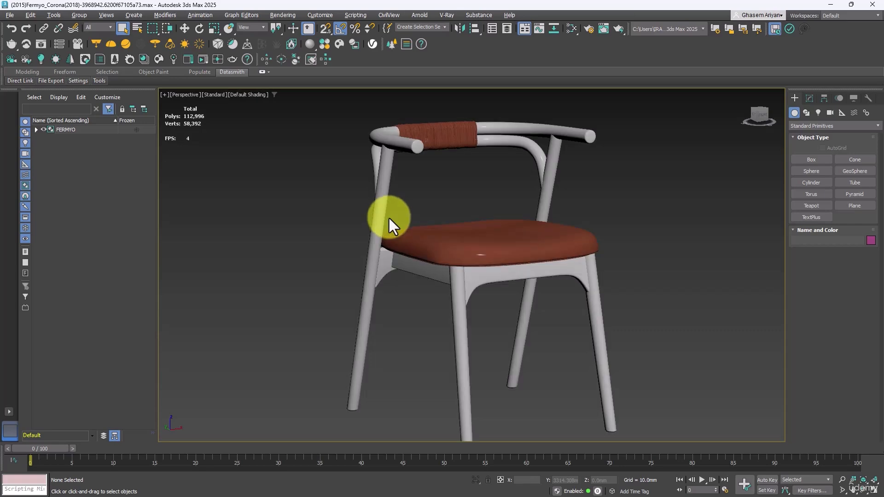
pyautogui.moveTo(473, 251)
pyautogui.keyDown('alt'); pyautogui.mouseDown(button='middle')
pyautogui.moveTo(412, 226)
pyautogui.moveTo(469, 267)
pyautogui.moveTo(468, 247)
pyautogui.moveTo(472, 264)
pyautogui.mouseUp(button='middle'); pyautogui.keyUp('alt')
pyautogui.press('w')
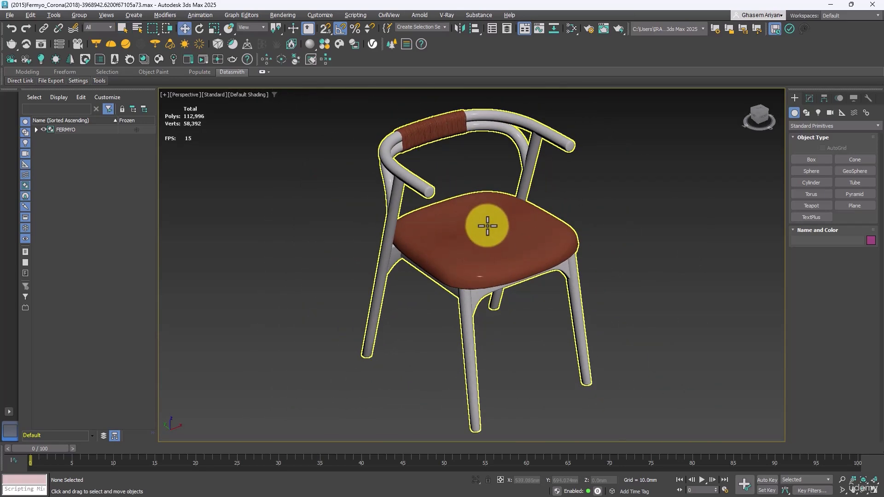
pyautogui.rightClick(486, 225)
pyautogui.click(500, 239)
pyautogui.scroll(-2, 501, 240)
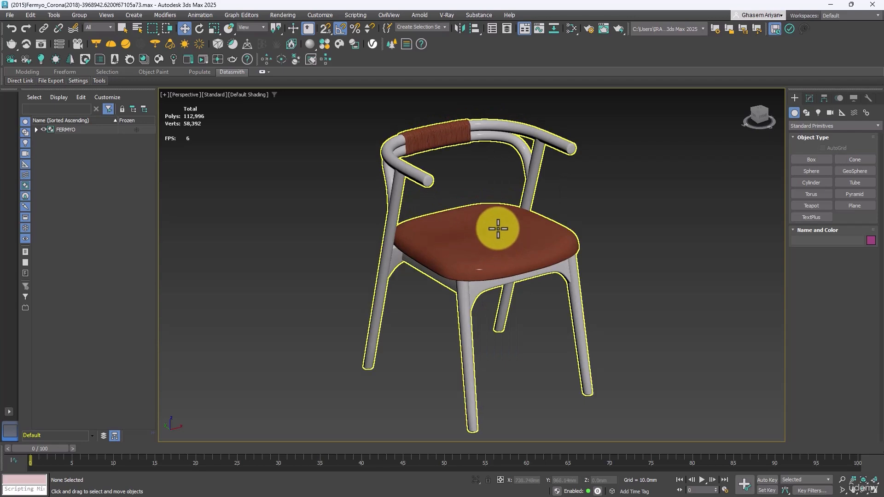
pyautogui.scroll(-2, 498, 231)
# Set the metric display unit scale to Meters in Units Setup
pyautogui.click(311, 15)
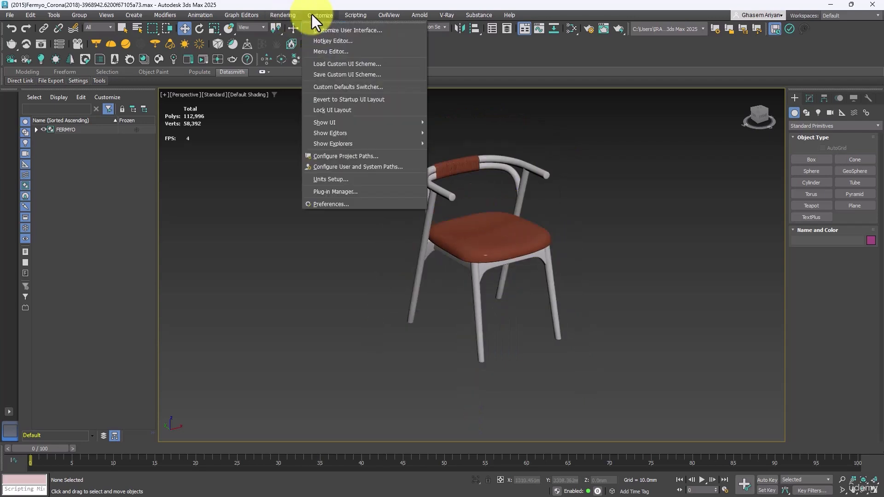
pyautogui.click(330, 16)
pyautogui.click(333, 14)
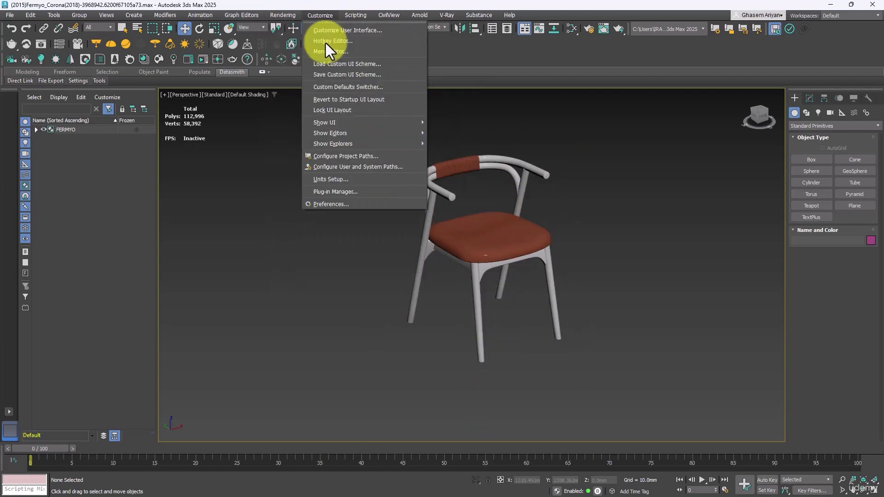
pyautogui.click(340, 178)
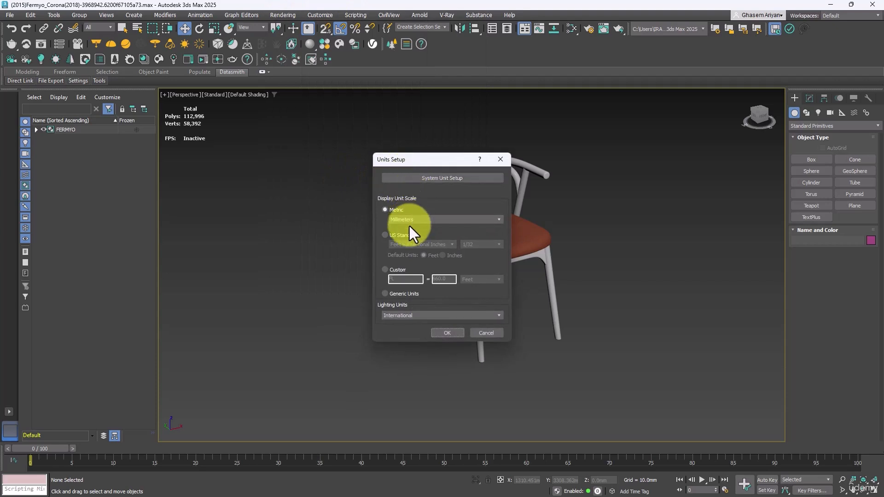
pyautogui.click(407, 219)
pyautogui.click(403, 239)
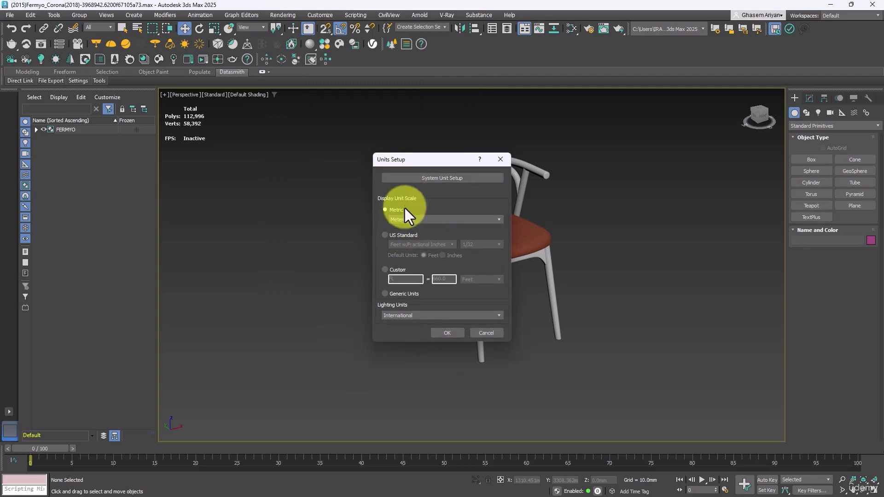
# Set the system unit scale to 1 unit = 1.0 Meters and apply the units setup
pyautogui.click(418, 177)
pyautogui.click(464, 224)
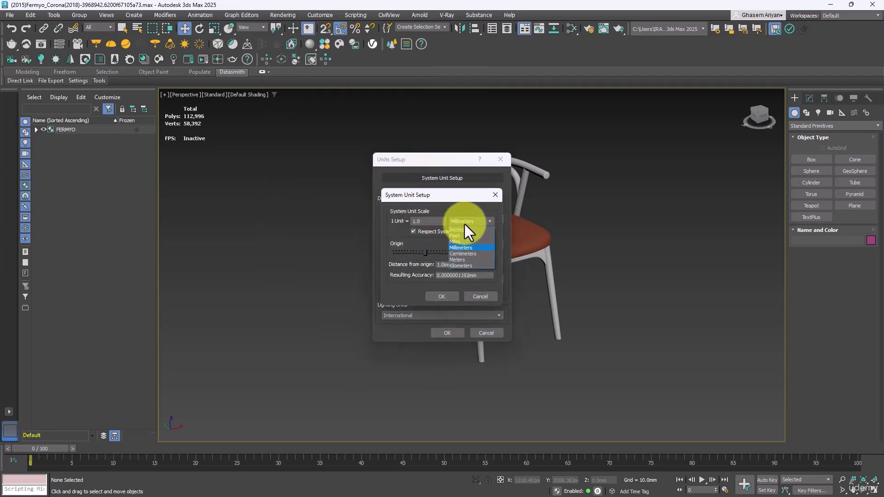
pyautogui.click(460, 259)
pyautogui.click(443, 295)
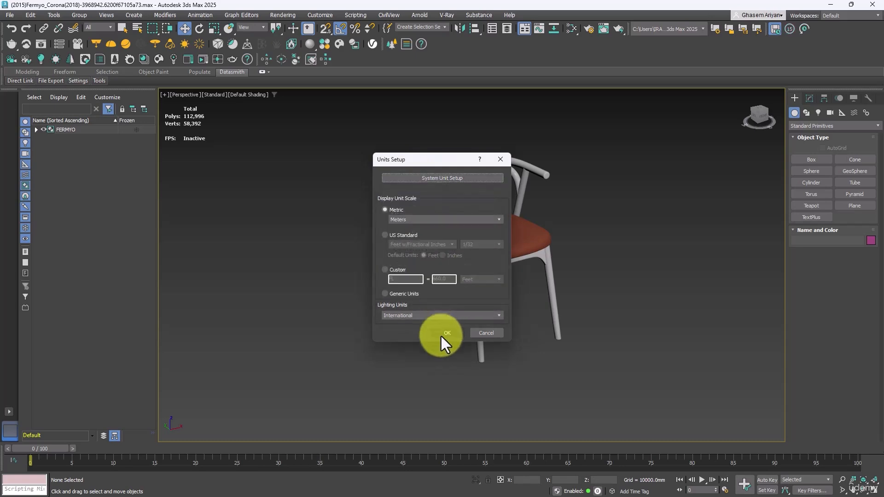
pyautogui.click(445, 332)
# Switch to the Top view, select the chair and check its absolute world position, then deselect it
pyautogui.press('t')
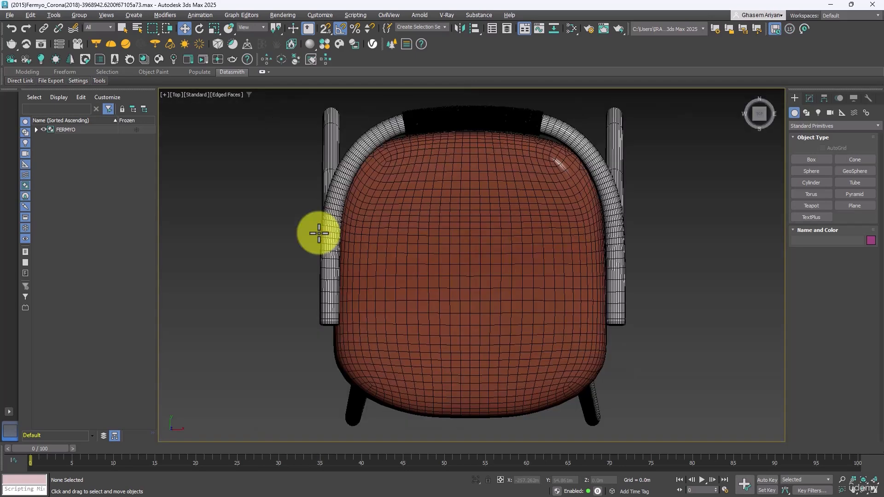
pyautogui.scroll(-5, 482, 257)
pyautogui.click(481, 257)
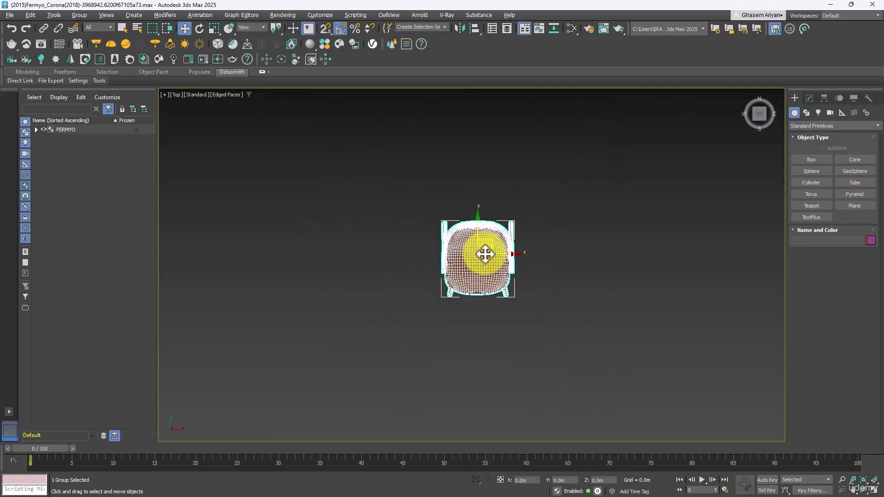
pyautogui.rightClick(187, 28)
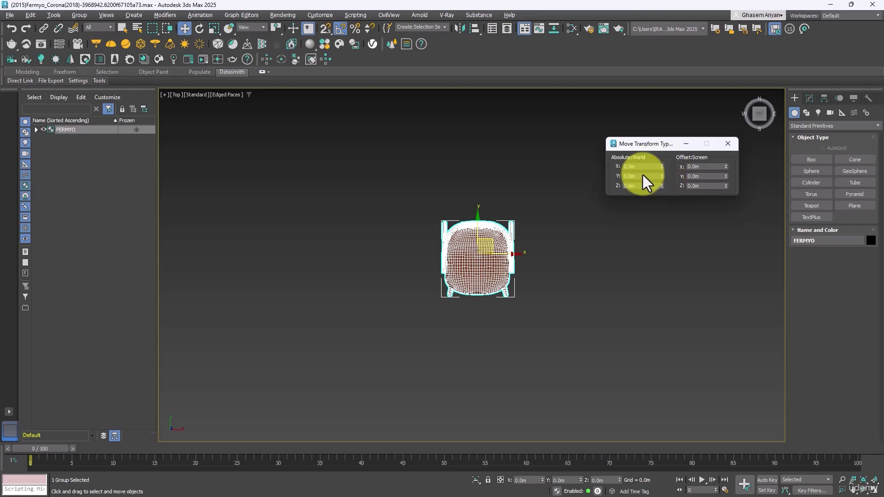
pyautogui.click(727, 144)
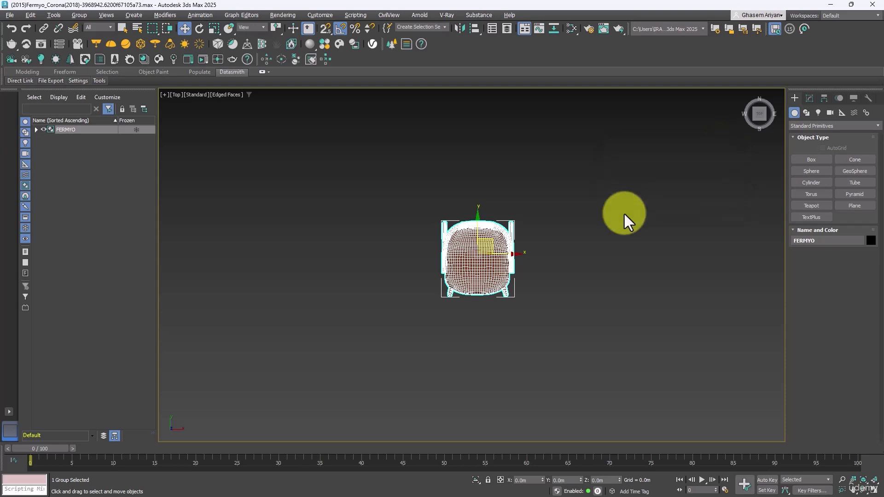
pyautogui.click(624, 214)
# Show the grid, create a box about 495 m long and 479 m wide over the chair's footprint, and display all four viewports
pyautogui.moveTo(624, 277); pyautogui.dragTo(621, 275, button='middle')
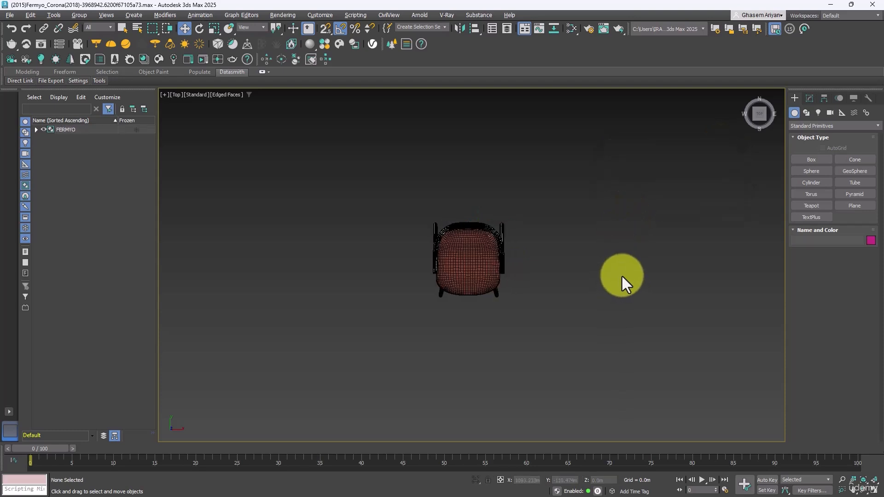
pyautogui.press('g')
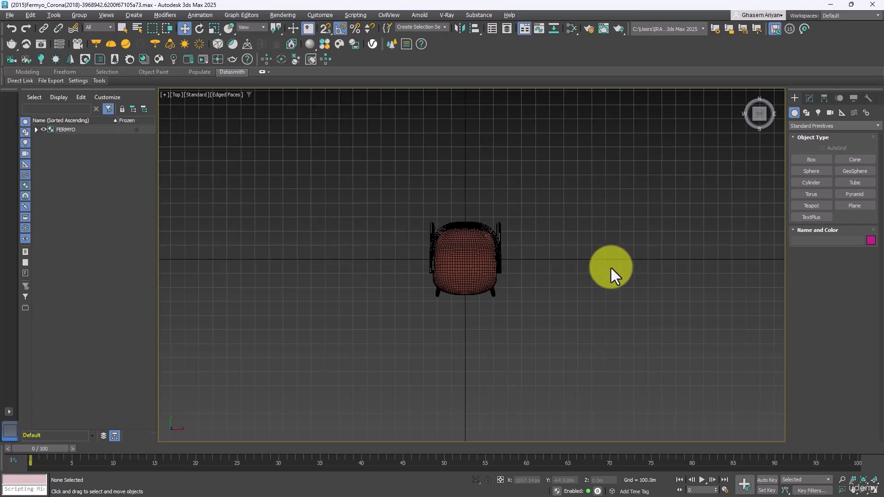
pyautogui.click(810, 160)
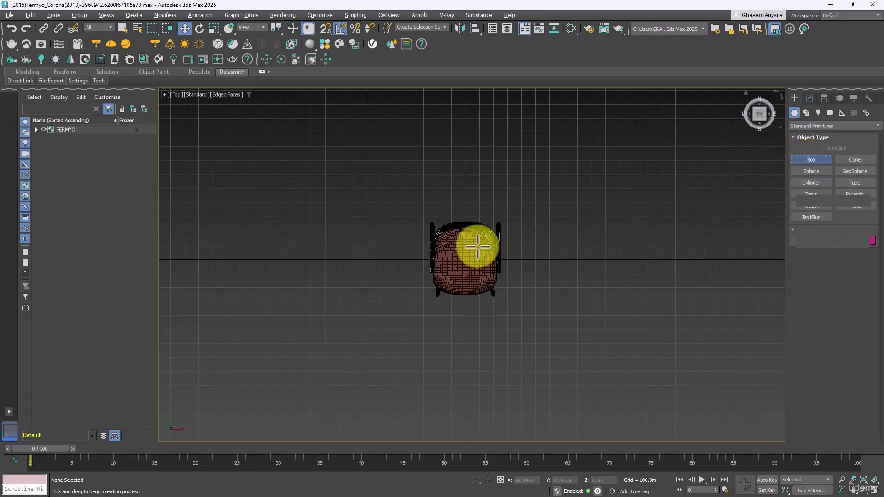
pyautogui.moveTo(431, 225); pyautogui.dragTo(499, 294)
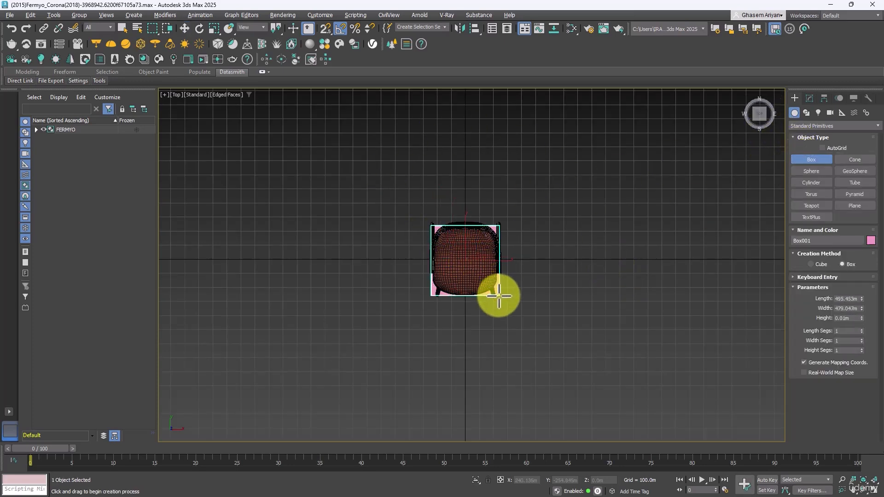
pyautogui.click(479, 257)
pyautogui.press('w')
pyautogui.hotkey('alt', 'w')
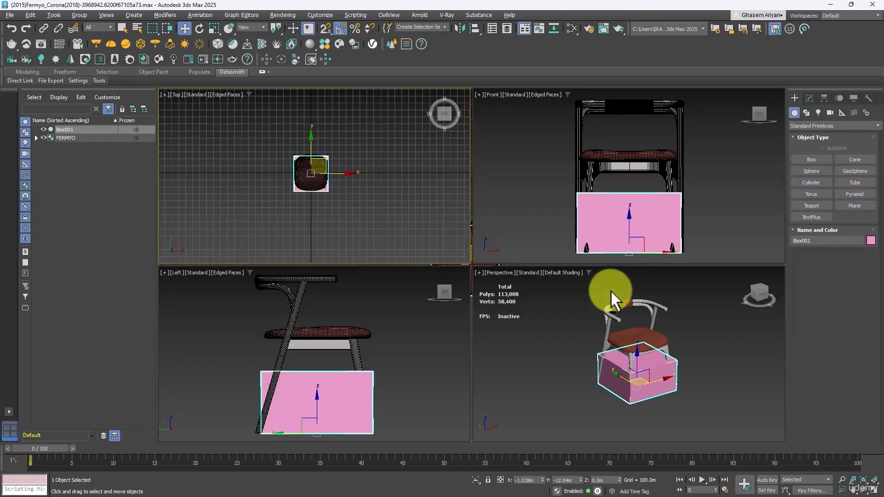
# Maximize the Perspective view and set the box's length, width and height to 0.6 m each
pyautogui.hotkey('alt', 'w')
pyautogui.click(809, 98)
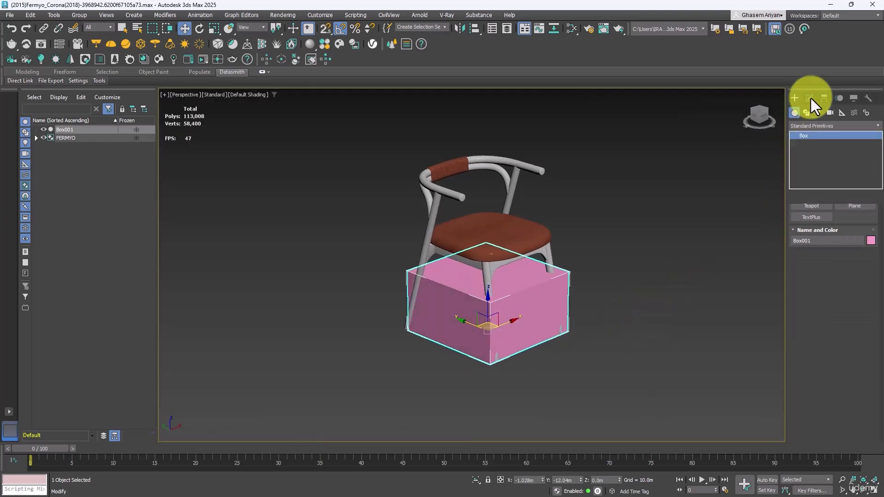
pyautogui.moveTo(862, 227)
pyautogui.mouseDown()
pyautogui.moveTo(861, 239)
pyautogui.moveTo(864, 220)
pyautogui.mouseUp()
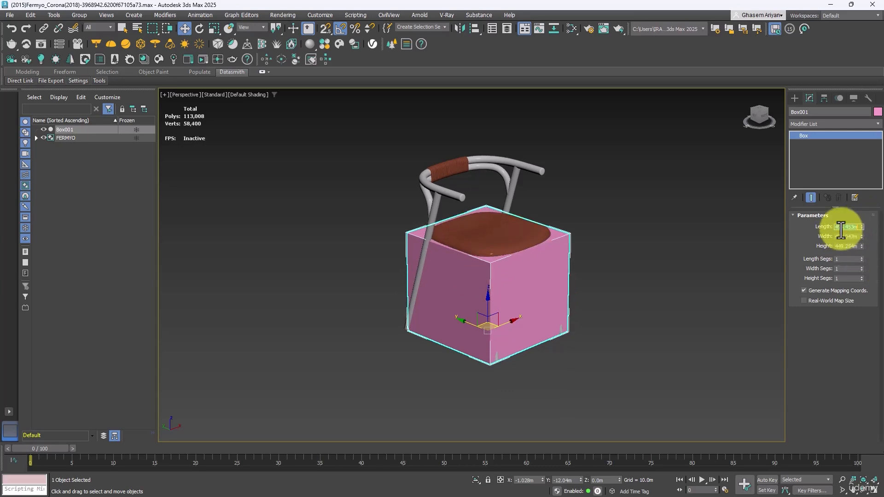
pyautogui.write('.6')
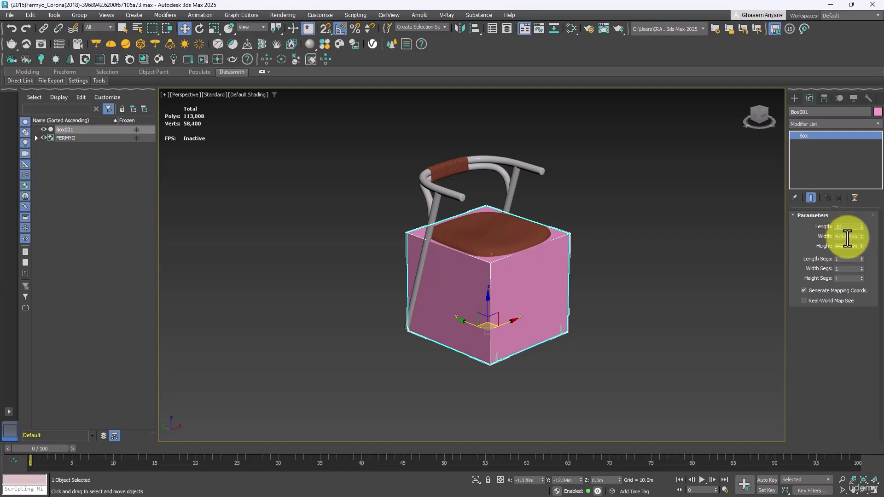
pyautogui.press('Tab')
pyautogui.write('.6')
pyautogui.press('Tab')
pyautogui.write('.6')
pyautogui.press('Return')
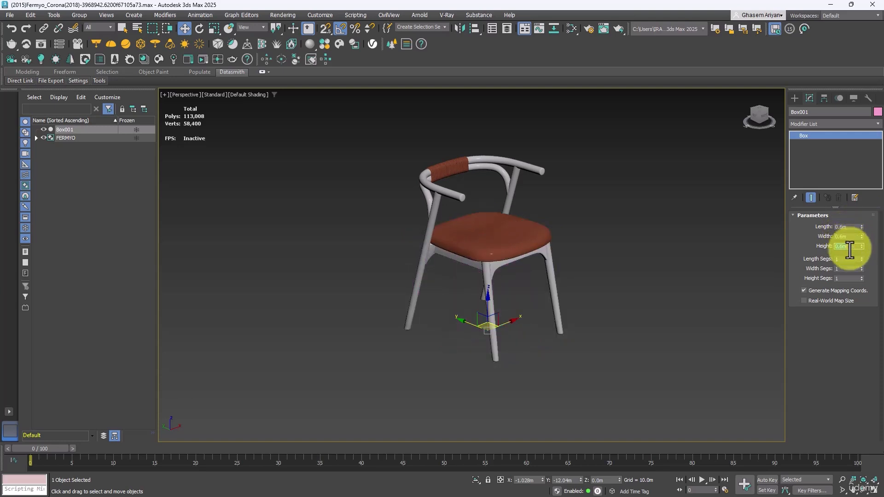
# Select the chair group and show its pivot point with Affect Pivot Only
pyautogui.scroll(10, 490, 322)
pyautogui.scroll(-10, 490, 299)
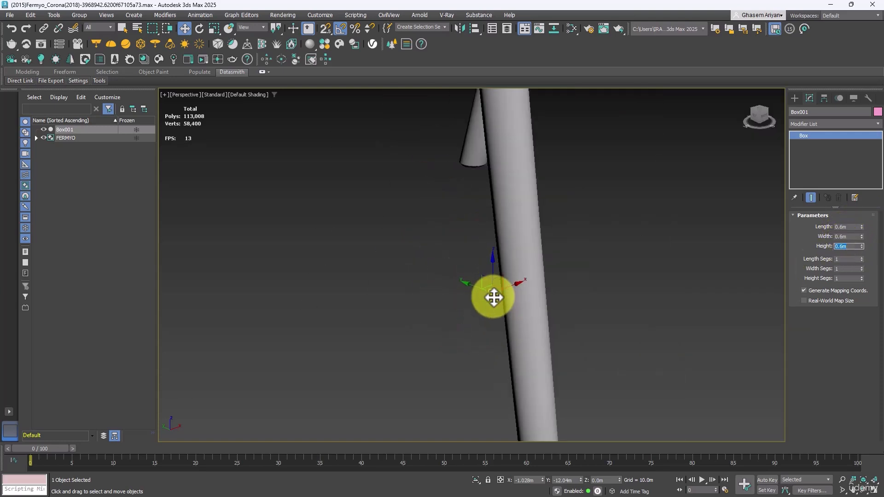
pyautogui.rightClick(541, 264)
pyautogui.click(523, 247)
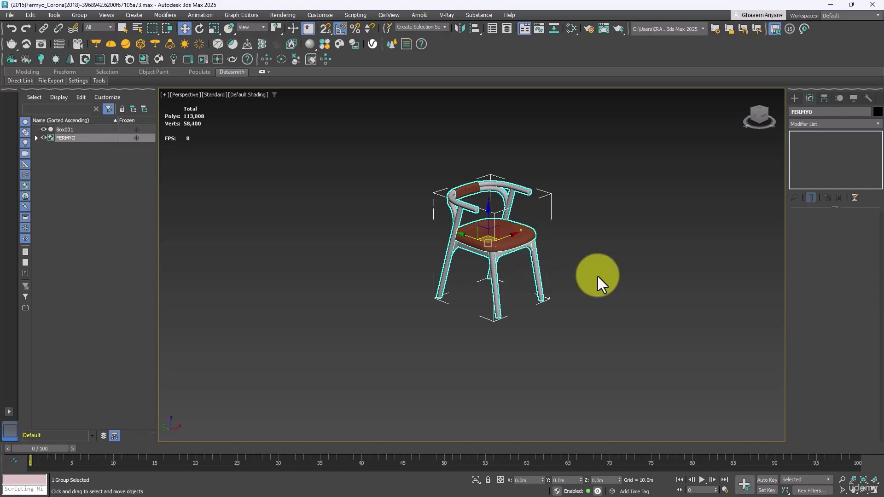
pyautogui.keyDown('alt'); pyautogui.moveTo(596, 275); pyautogui.dragTo(631, 278, button='middle'); pyautogui.keyUp('alt')
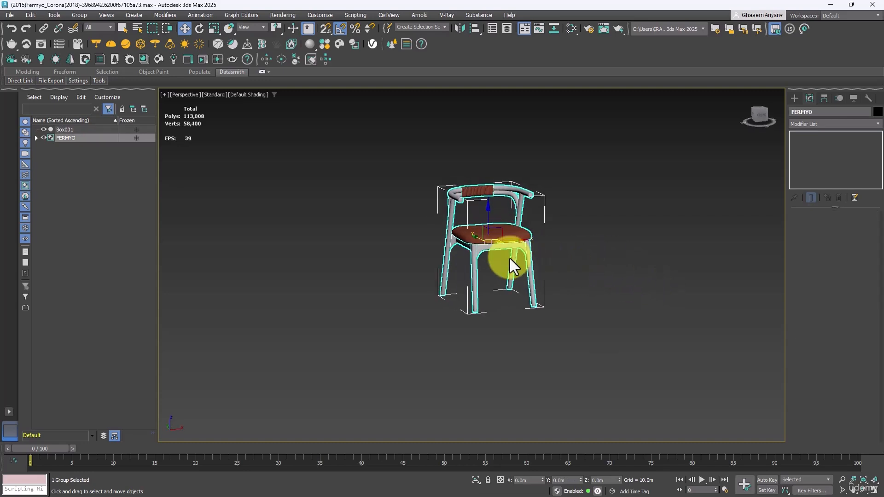
pyautogui.keyDown('alt'); pyautogui.moveTo(509, 259); pyautogui.dragTo(515, 276, button='middle'); pyautogui.keyUp('alt')
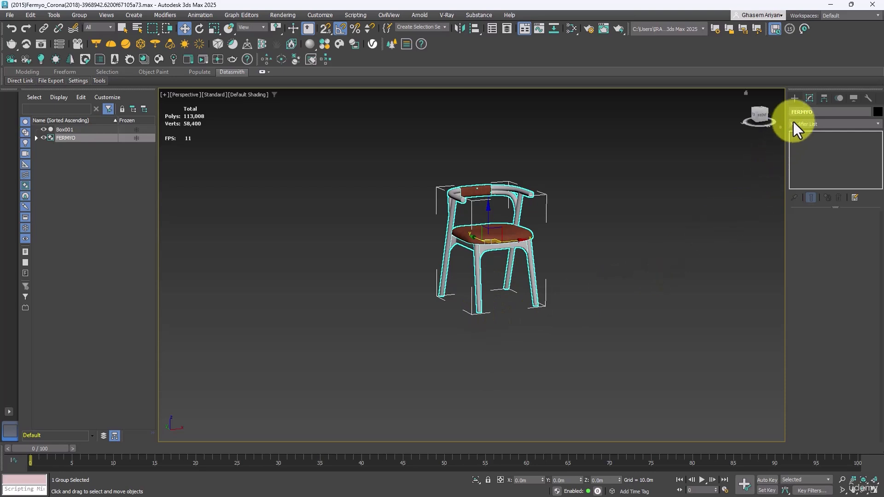
pyautogui.click(822, 101)
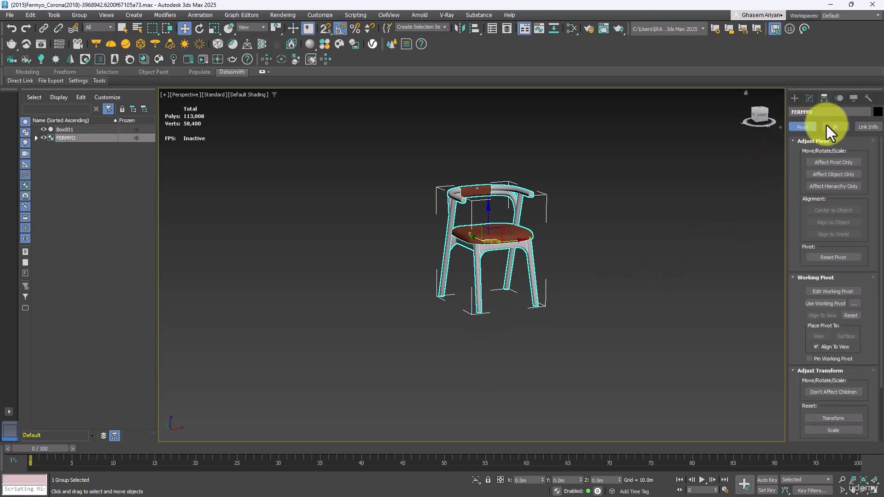
pyautogui.click(824, 166)
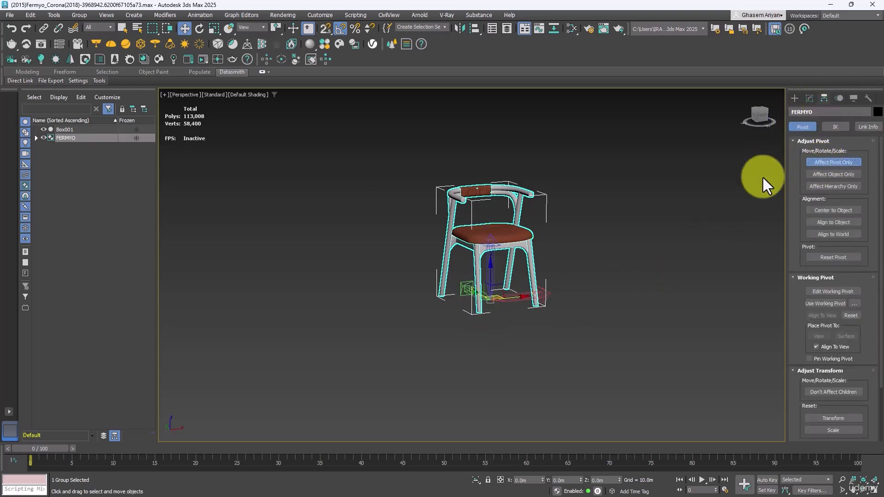
# Leave pivot-only mode, scale the chair uniformly to 0.1% and zoom to it with the Move tool active
pyautogui.rightClick(211, 30)
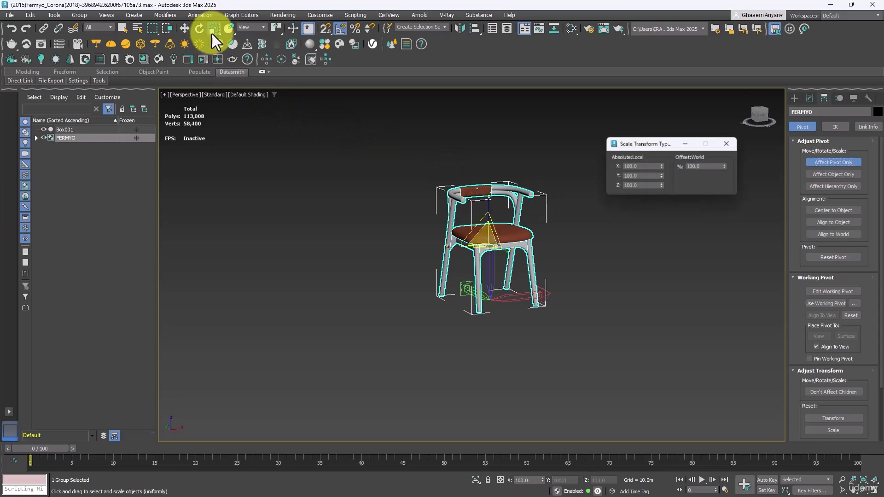
pyautogui.click(840, 163)
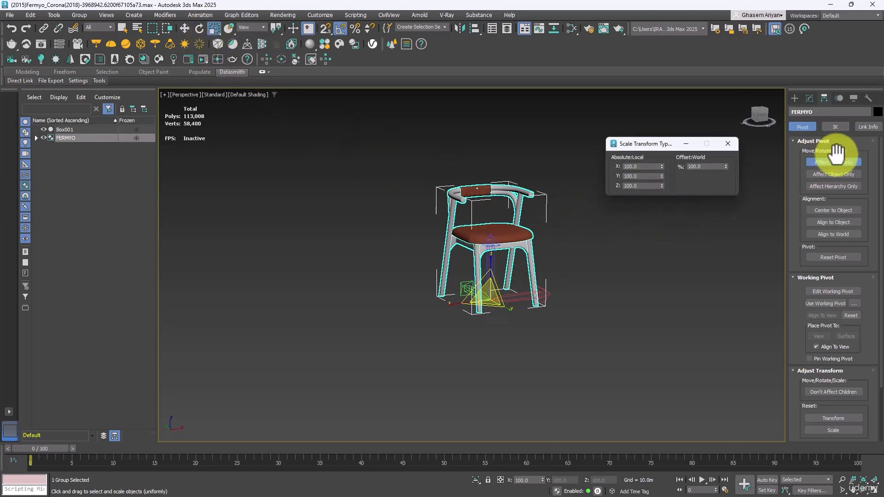
pyautogui.doubleClick(703, 165)
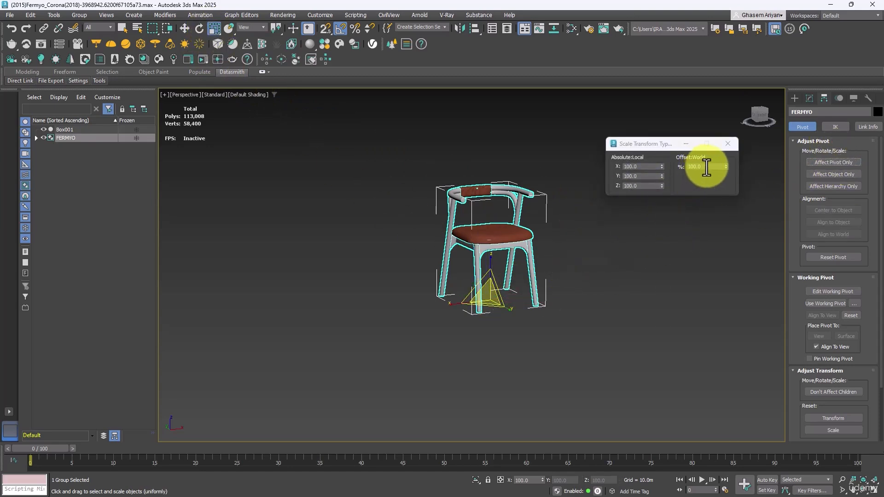
pyautogui.write('0.1')
pyautogui.press('Return')
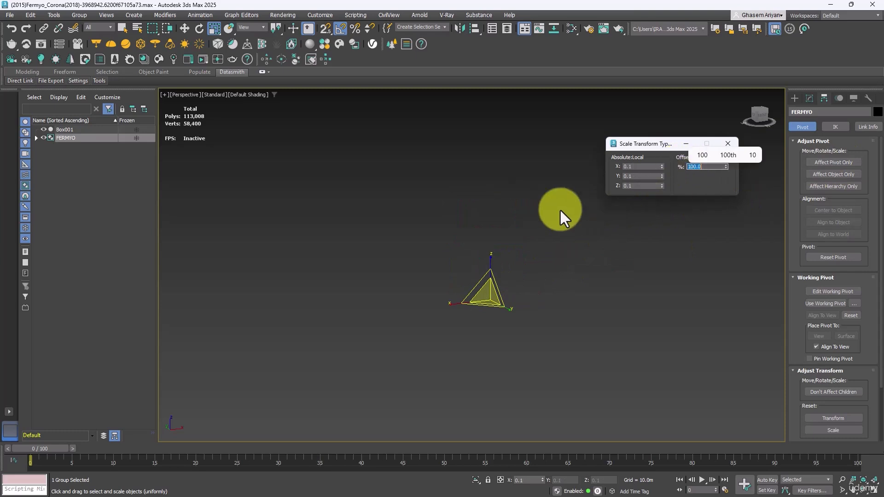
pyautogui.rightClick(563, 211)
pyautogui.click(568, 218)
pyautogui.hotkey('ctrl', 'z')
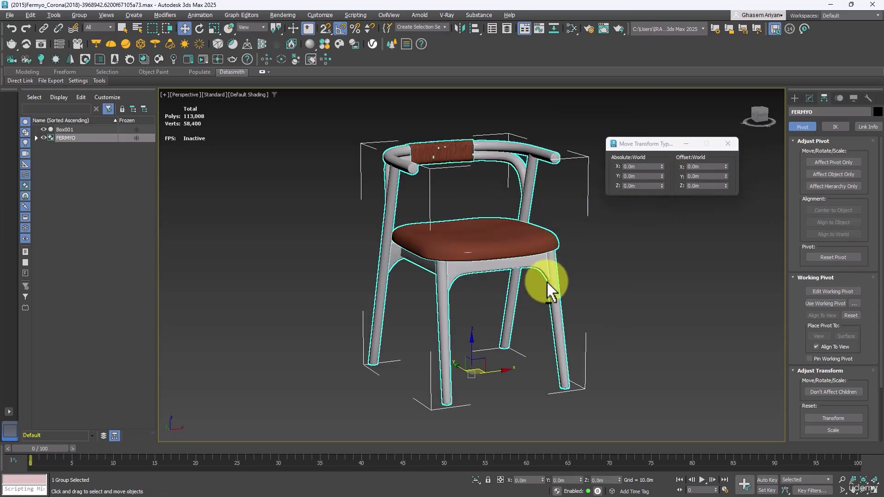
# Check the chair's absolute world position and set the box's absolute X and Y to 0
pyautogui.keyDown('alt'); pyautogui.moveTo(547, 283); pyautogui.dragTo(605, 307, button='middle'); pyautogui.keyUp('alt')
pyautogui.click(606, 307)
pyautogui.scroll(-8, 489, 315)
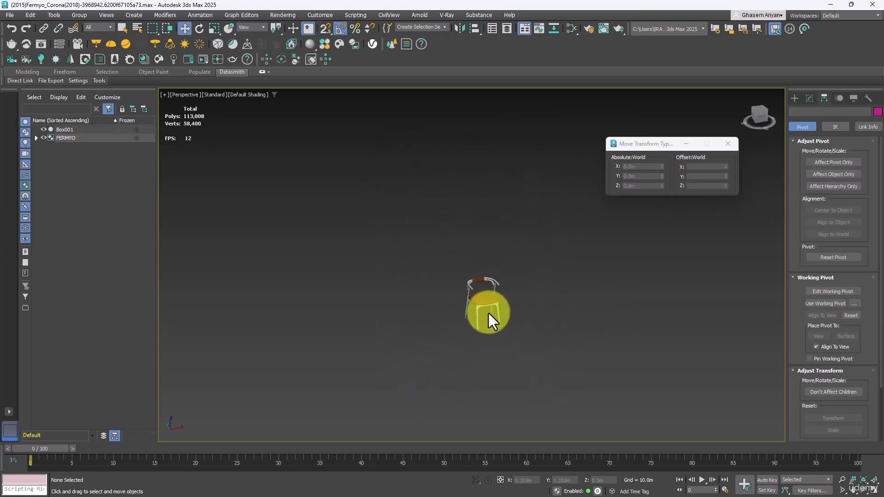
pyautogui.scroll(-3, 563, 316)
pyautogui.click(396, 163)
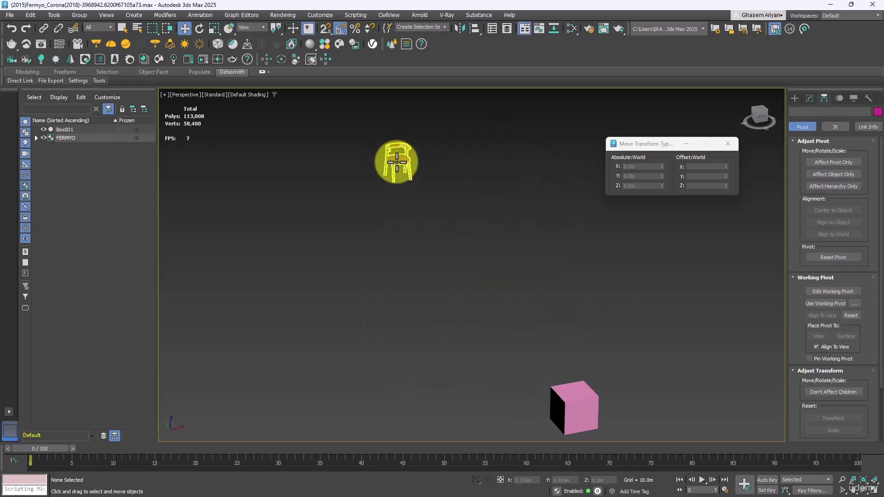
pyautogui.rightClick(187, 29)
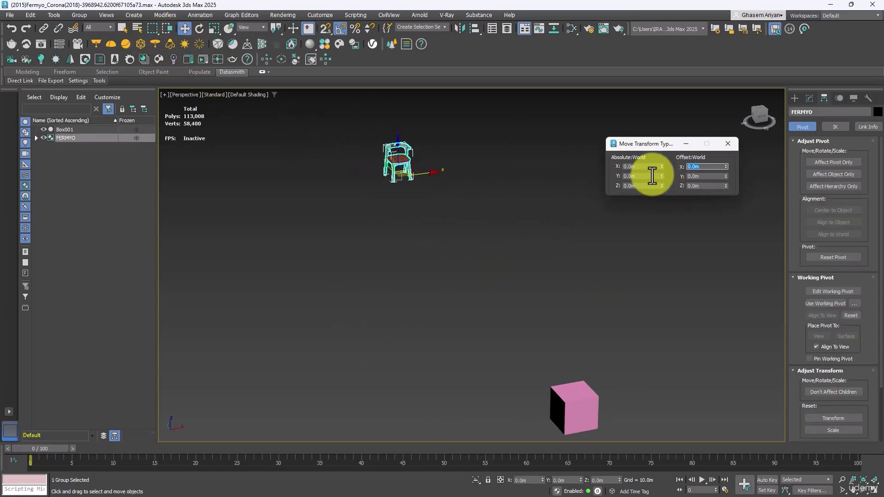
pyautogui.click(569, 400)
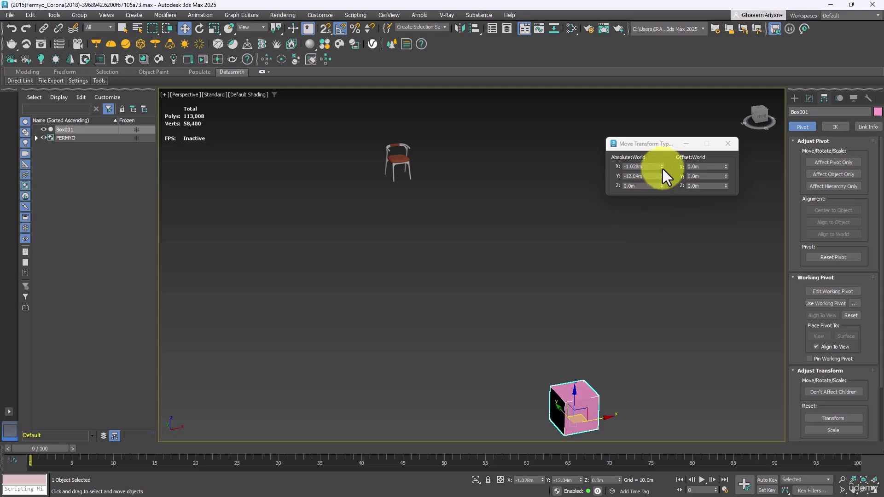
pyautogui.rightClick(661, 167)
pyautogui.rightClick(661, 177)
pyautogui.click(727, 143)
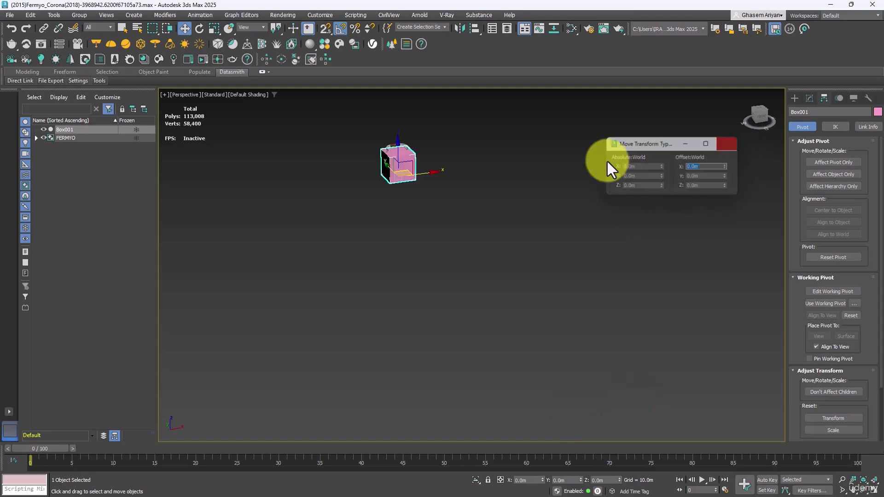
# Select the chair and enlarge it uniformly to about 137% against the reference box
pyautogui.click(396, 165)
pyautogui.press('z')
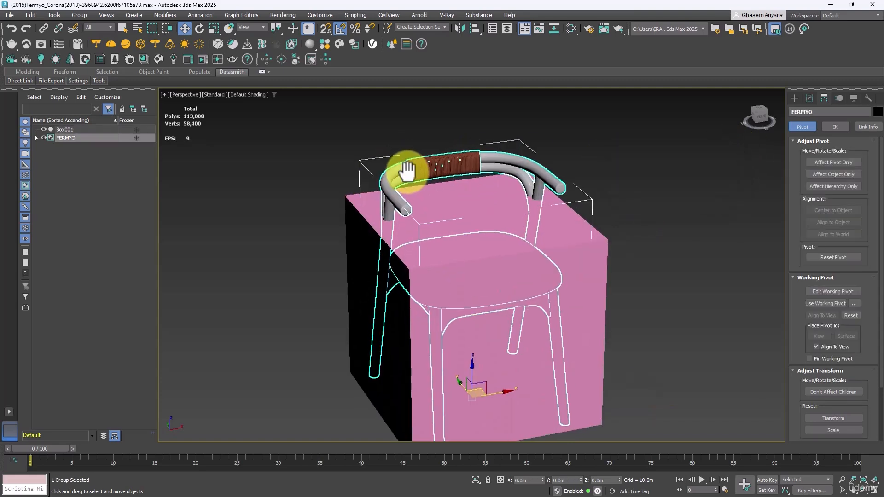
pyautogui.click(214, 29)
pyautogui.scroll(-3, 530, 222)
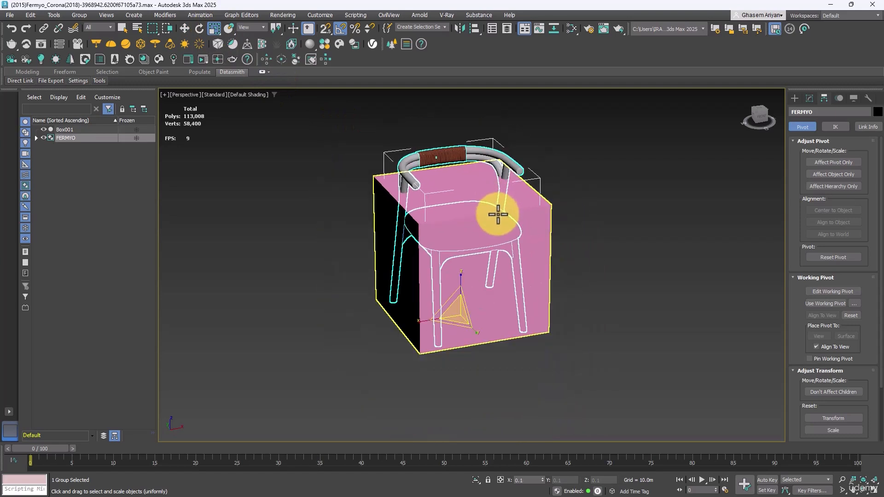
pyautogui.moveTo(457, 315); pyautogui.dragTo(459, 300)
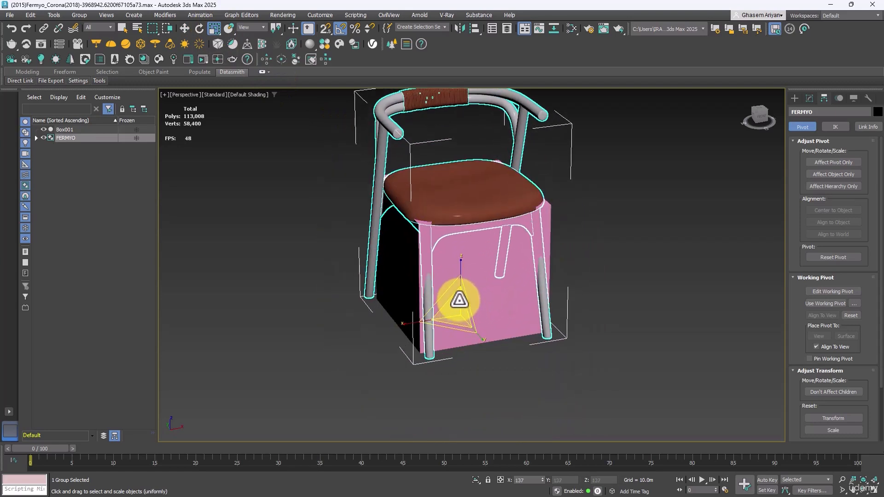
pyautogui.rightClick(576, 248)
pyautogui.click(592, 256)
# Scale the chair down uniformly to about 94% so its seat height matches the box top
pyautogui.scroll(-3, 571, 276)
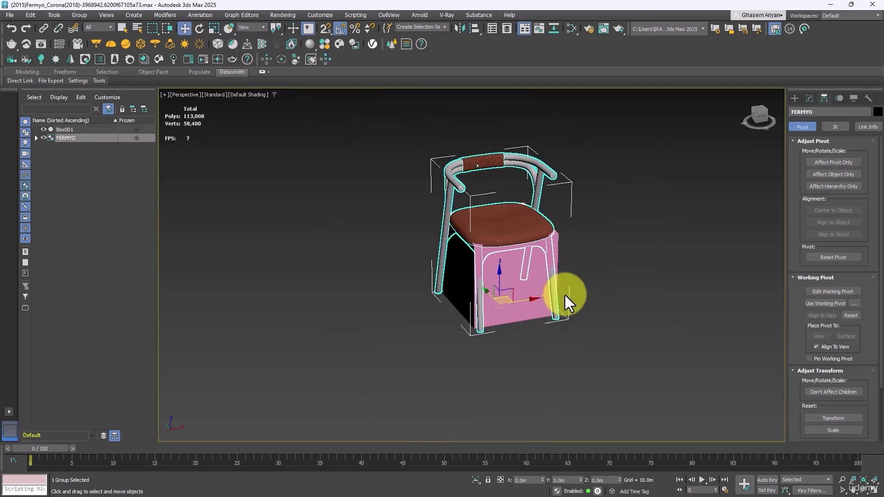
pyautogui.keyDown('alt'); pyautogui.moveTo(549, 330); pyautogui.dragTo(583, 305, button='middle'); pyautogui.keyUp('alt')
pyautogui.click(214, 29)
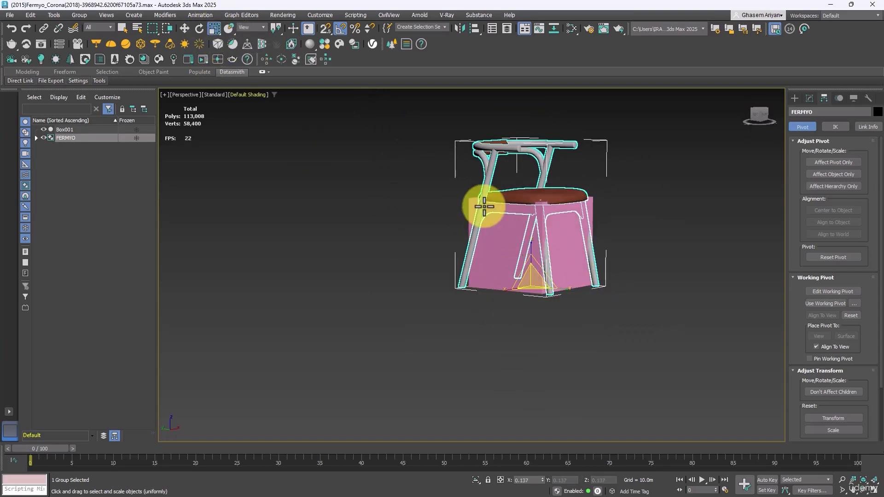
pyautogui.moveTo(529, 286); pyautogui.dragTo(530, 285)
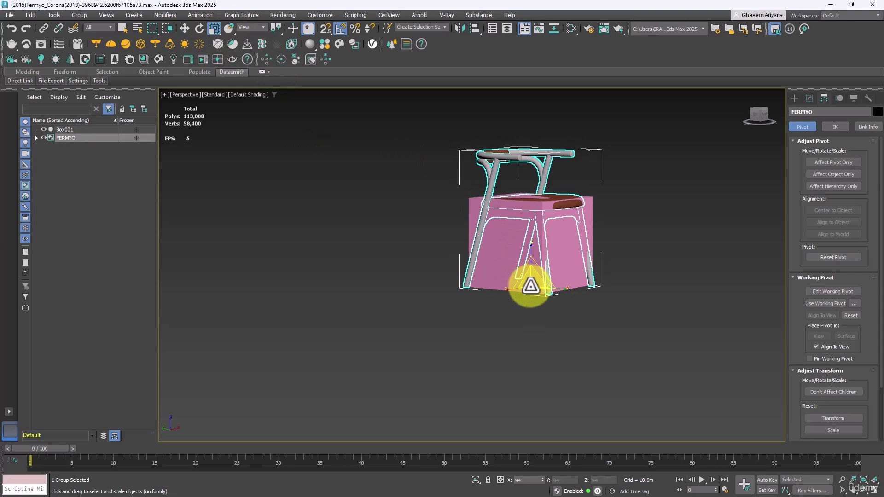
pyautogui.rightClick(534, 234)
pyautogui.click(545, 244)
# Delete the reference box, zoom to the chair and leave it deselected in the Perspective view
pyautogui.click(554, 247)
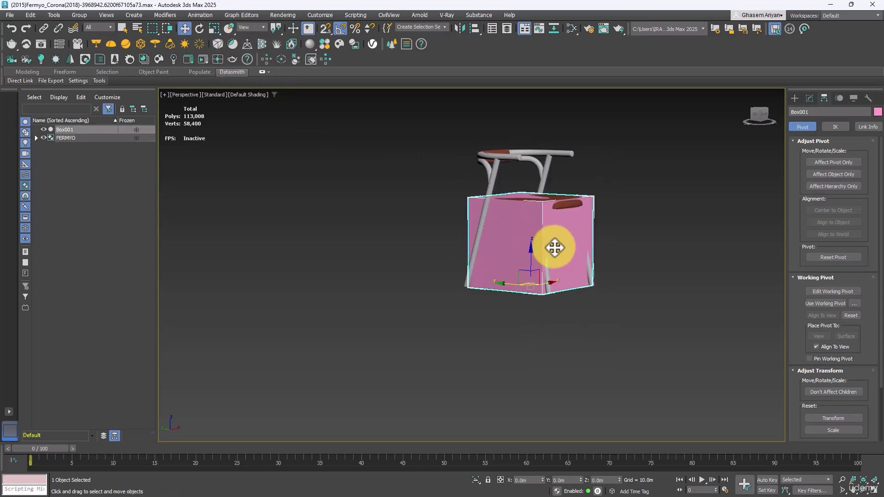
pyautogui.press('Delete')
pyautogui.press('z')
pyautogui.keyDown('alt'); pyautogui.moveTo(612, 267); pyautogui.dragTo(528, 228, button='middle'); pyautogui.keyUp('alt')
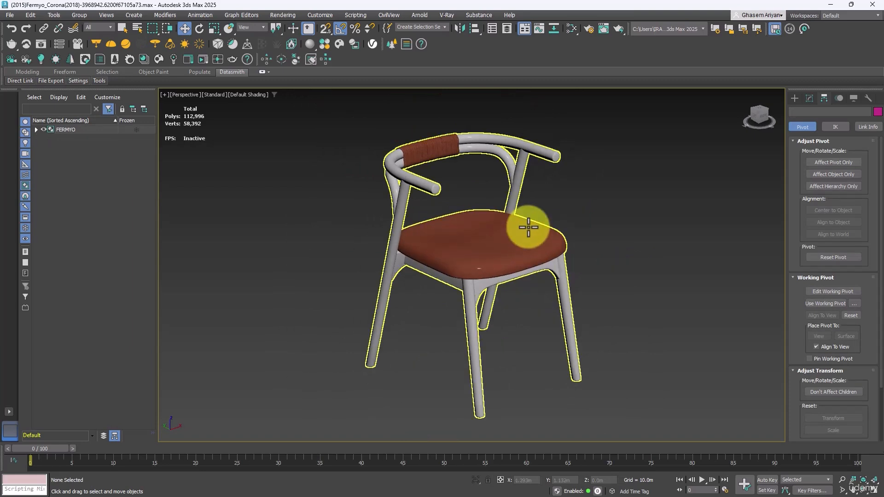
pyautogui.click(527, 226)
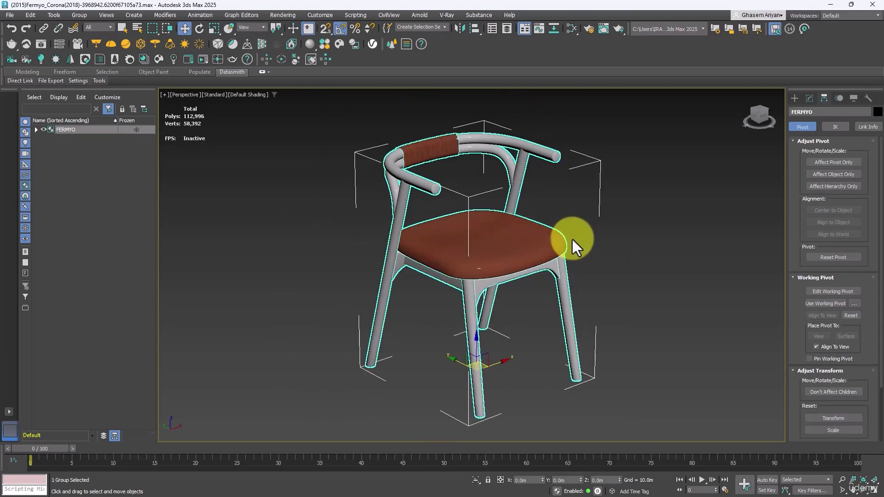
pyautogui.press('z')
pyautogui.rightClick(560, 231)
pyautogui.click(566, 236)
pyautogui.click(612, 236)
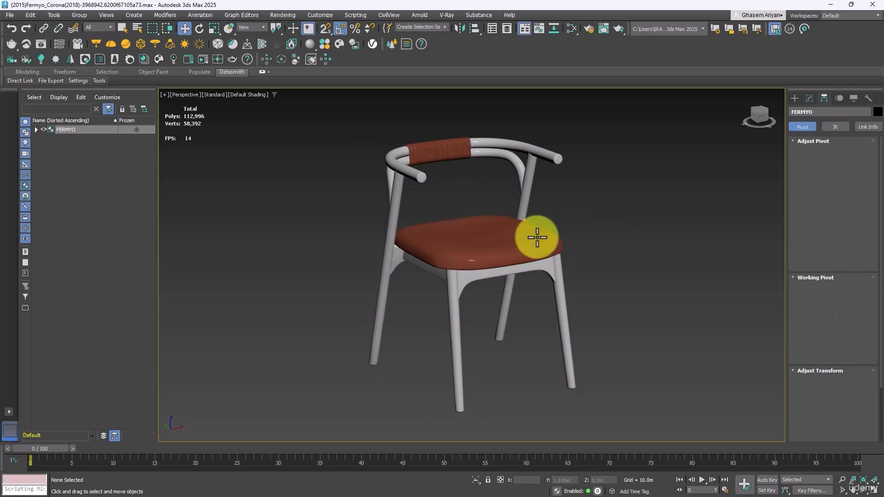
pyautogui.keyDown('alt'); pyautogui.moveTo(568, 236); pyautogui.dragTo(573, 246, button='middle'); pyautogui.keyUp('alt')
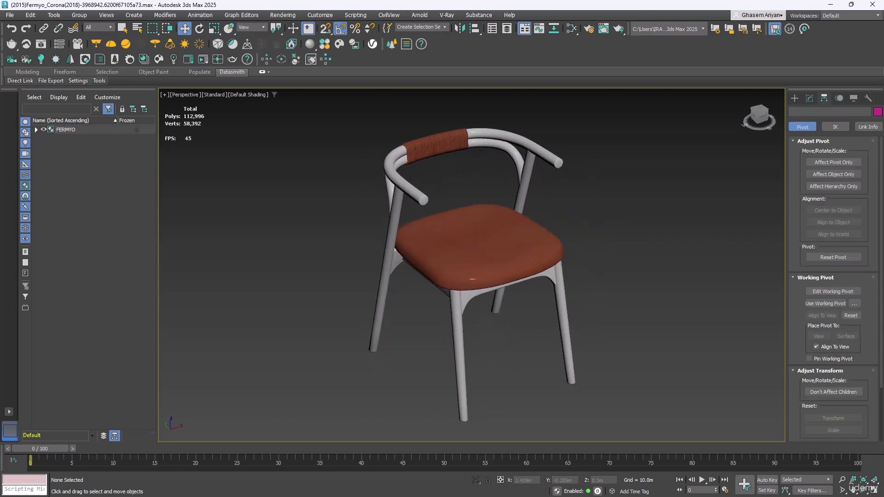
# Switch to File Explorer, open the _RenderPics folder in 3dmax and view the chair's reference images
pyautogui.hotkey('alt', 'Tab')
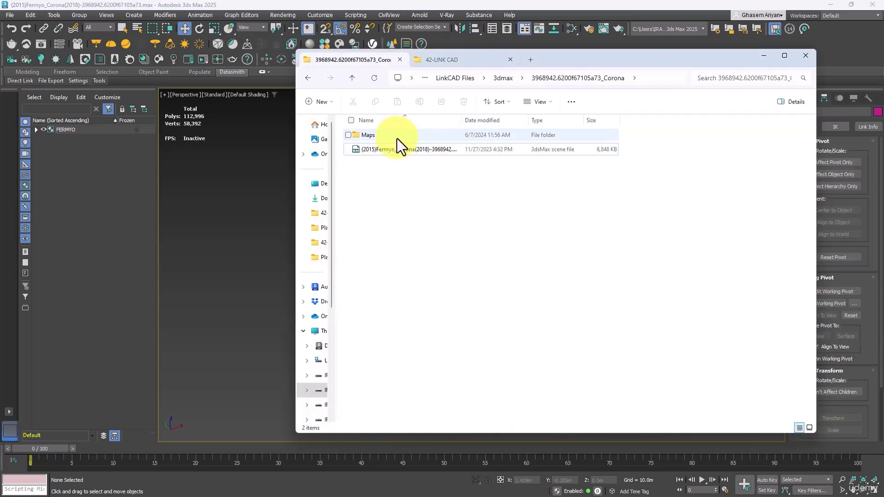
pyautogui.click(382, 136)
pyautogui.click(307, 77)
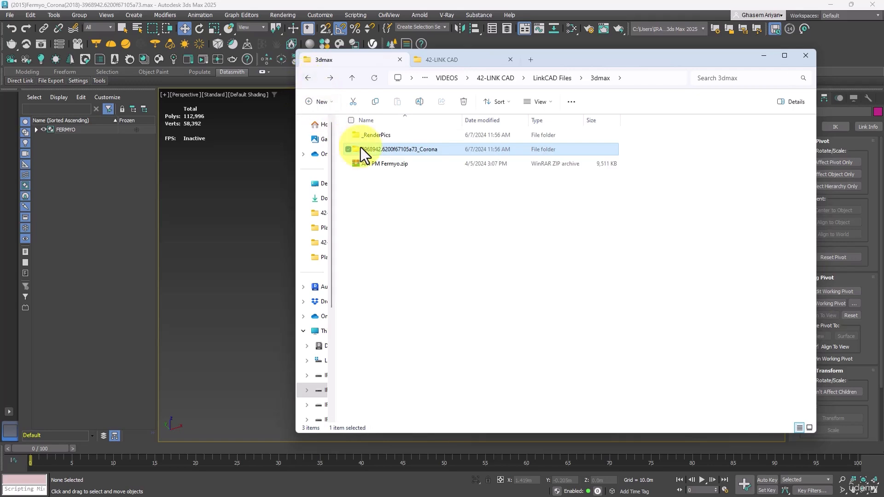
pyautogui.doubleClick(372, 137)
pyautogui.doubleClick(372, 140)
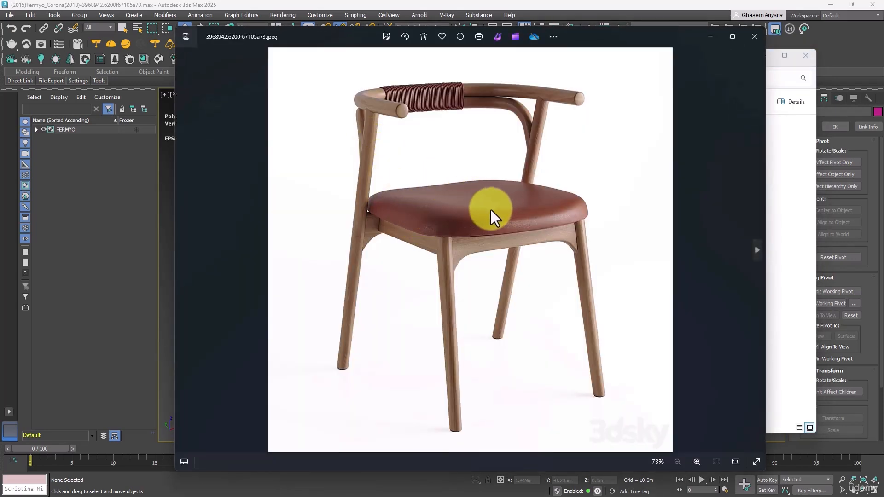
pyautogui.scroll(-1, 458, 209)
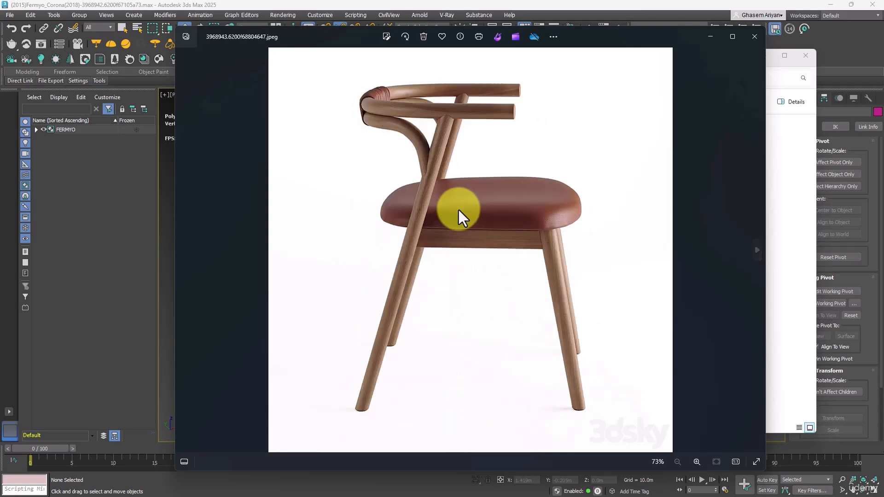
# Finish viewing the chair's reference images, switch back to 3ds Max and ungroup the FERMYO chair
pyautogui.scroll(-1, 453, 194)
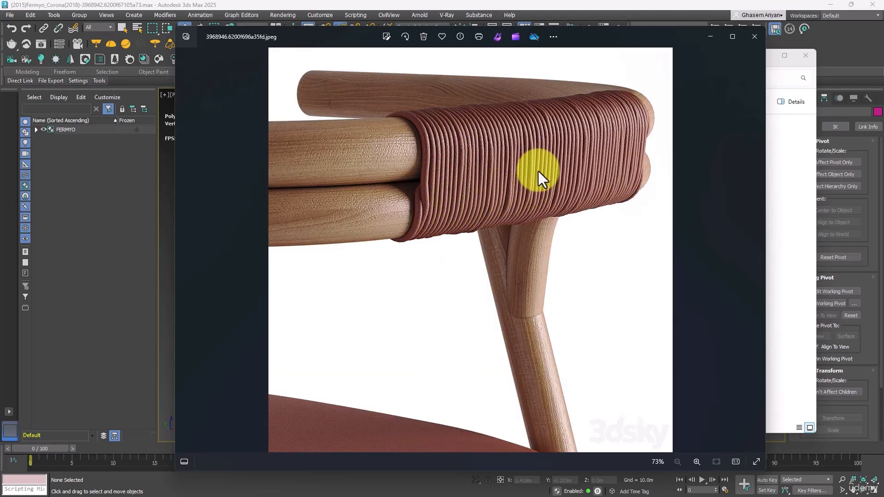
pyautogui.click(629, 4)
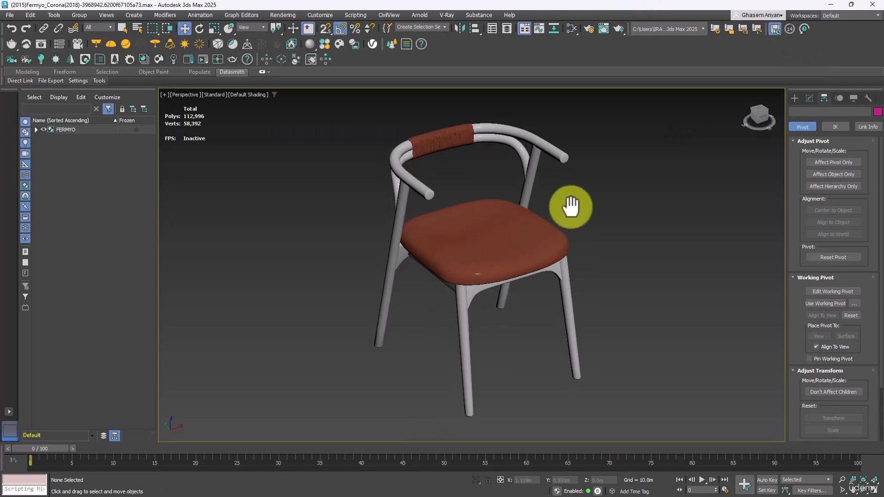
pyautogui.click(511, 232)
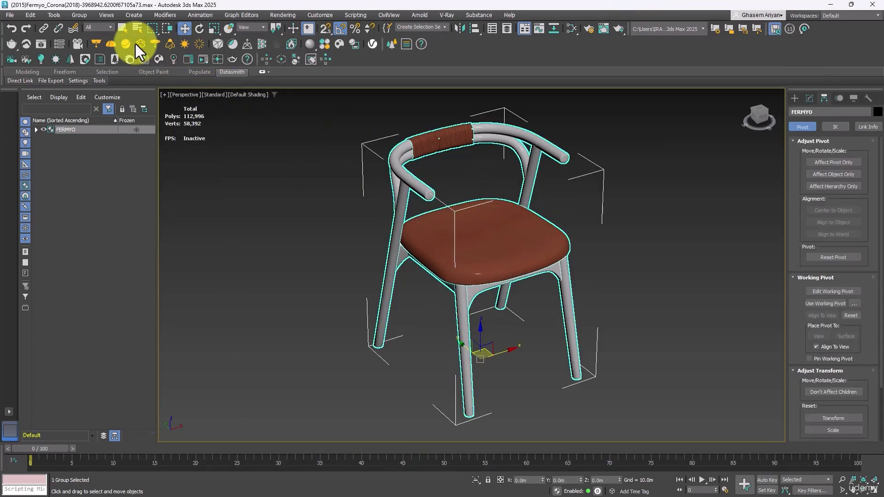
pyautogui.rightClick(185, 28)
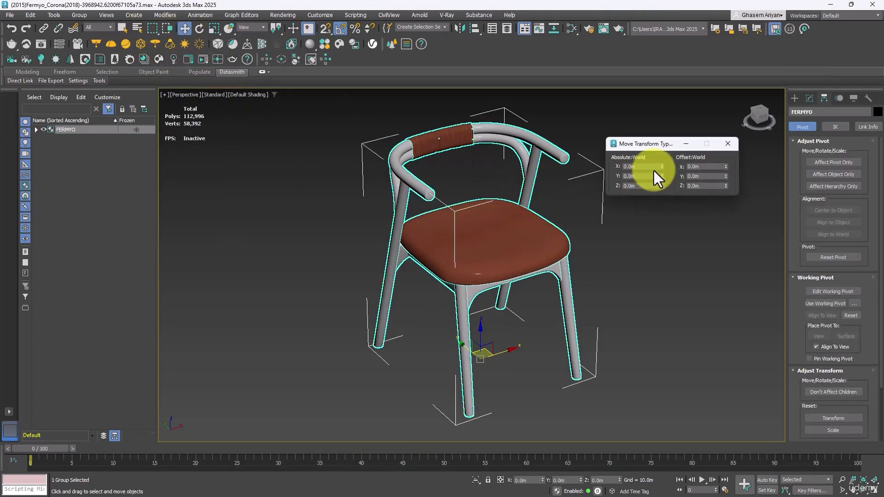
pyautogui.click(714, 145)
pyautogui.click(79, 15)
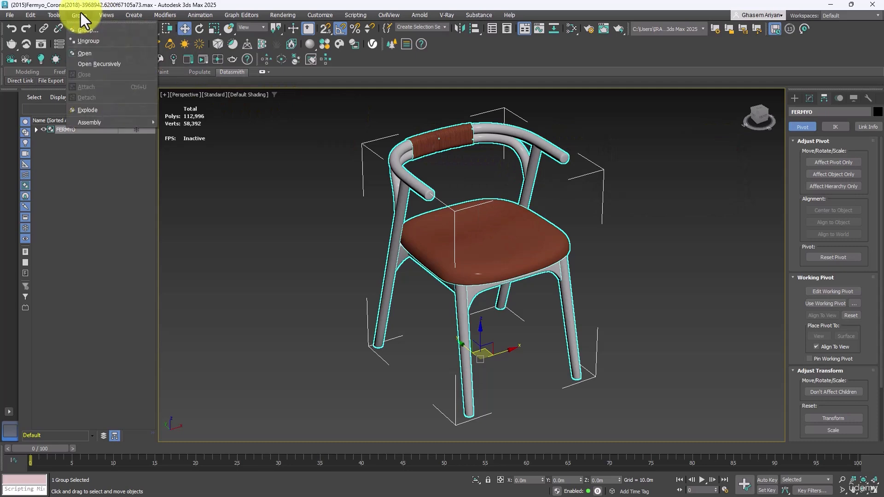
pyautogui.click(89, 41)
pyautogui.keyDown('alt'); pyautogui.moveTo(282, 207); pyautogui.dragTo(292, 187, button='middle'); pyautogui.keyUp('alt')
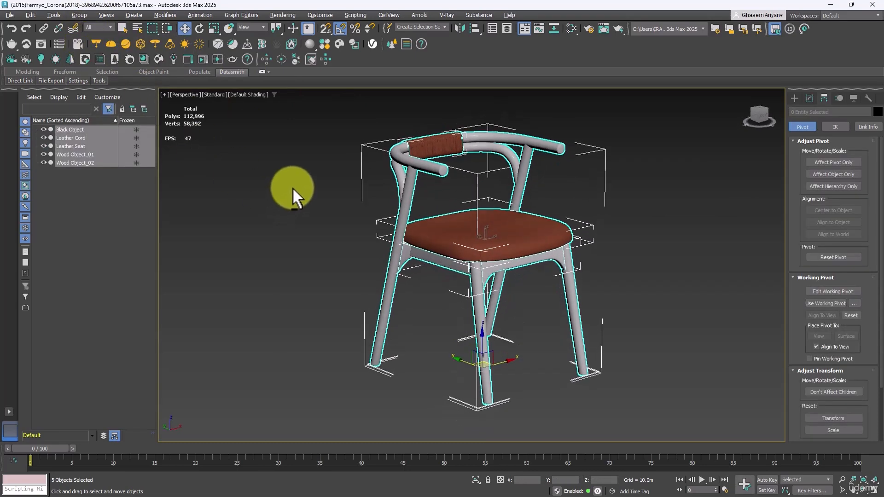
# Select the chair's wood frame, leather seat and leather cord one at a time to examine its separate parts
pyautogui.rightClick(292, 187)
pyautogui.rightClick(297, 190)
pyautogui.click(418, 310)
pyautogui.click(389, 280)
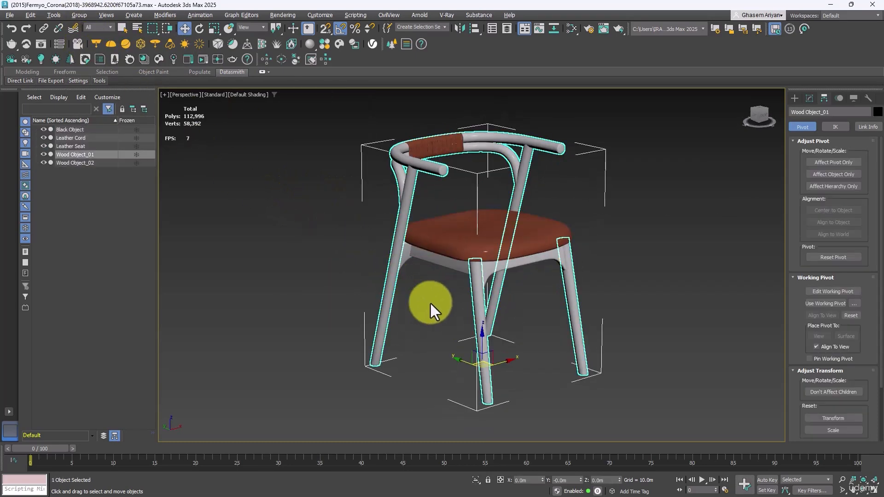
pyautogui.moveTo(430, 303)
pyautogui.keyDown('alt'); pyautogui.mouseDown(button='middle')
pyautogui.moveTo(391, 296)
pyautogui.moveTo(428, 303)
pyautogui.mouseUp(button='middle'); pyautogui.keyUp('alt')
pyautogui.click(507, 267)
pyautogui.keyDown('alt'); pyautogui.moveTo(506, 266); pyautogui.dragTo(469, 252, button='middle'); pyautogui.keyUp('alt')
pyautogui.click(449, 239)
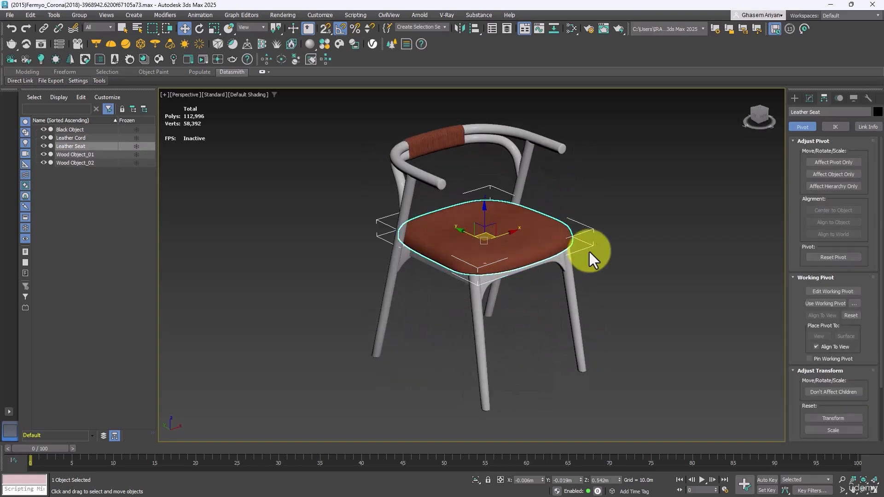
pyautogui.click(619, 234)
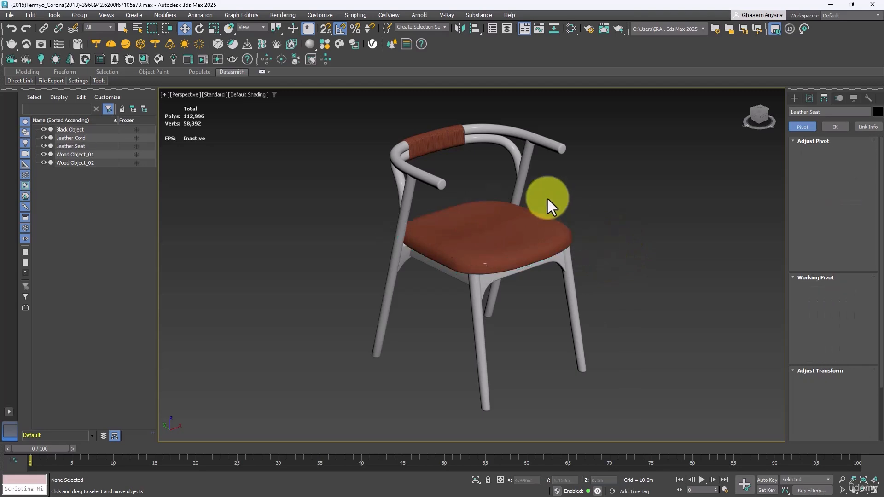
pyautogui.keyDown('alt'); pyautogui.moveTo(544, 184); pyautogui.dragTo(494, 176, button='middle'); pyautogui.keyUp('alt')
pyautogui.click(499, 159)
pyautogui.rightClick(495, 175)
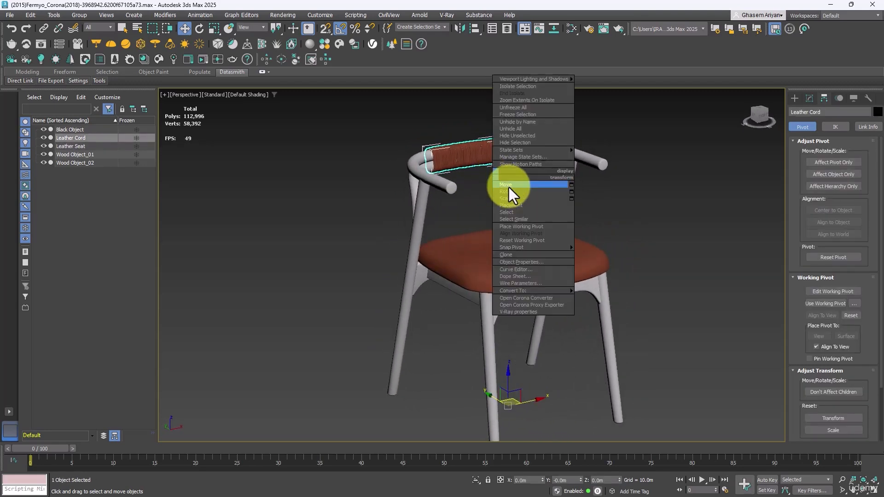
pyautogui.click(526, 175)
# Try moving the wood frame, Wood Object_01, away from the chair and undo the move
pyautogui.click(545, 162)
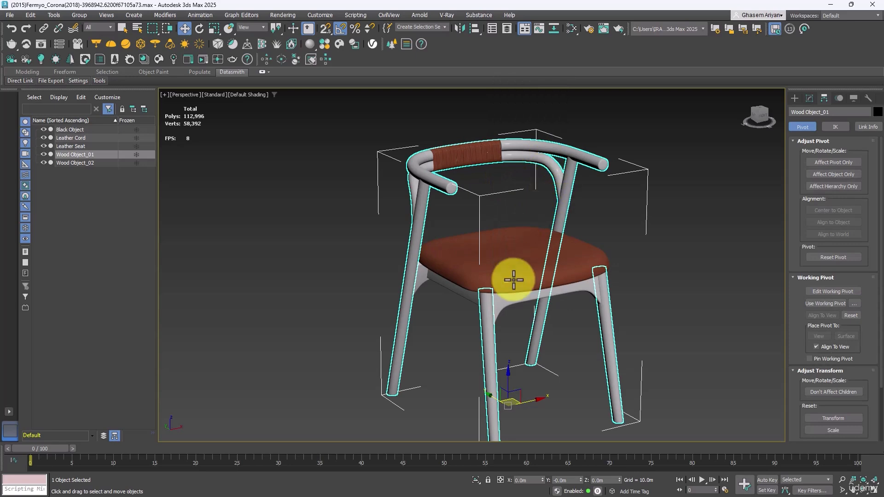
pyautogui.moveTo(501, 402); pyautogui.dragTo(396, 329)
pyautogui.keyDown('alt'); pyautogui.moveTo(509, 342); pyautogui.dragTo(590, 246, button='middle'); pyautogui.keyUp('alt')
pyautogui.hotkey('ctrl', 'z')
# Try lowering the seat support, Wood Object_02, by about 0.24 m, undo the move and clear the selection
pyautogui.click(552, 231)
pyautogui.moveTo(602, 192); pyautogui.dragTo(596, 252)
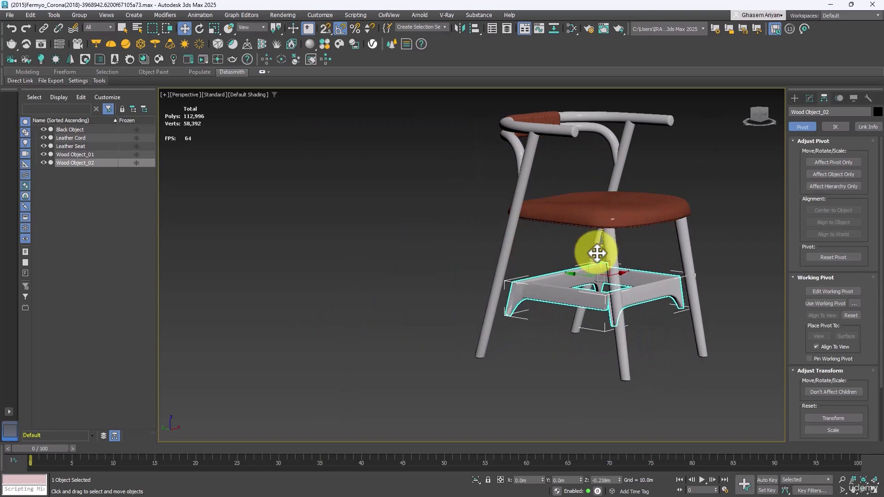
pyautogui.hotkey('ctrl', 'z')
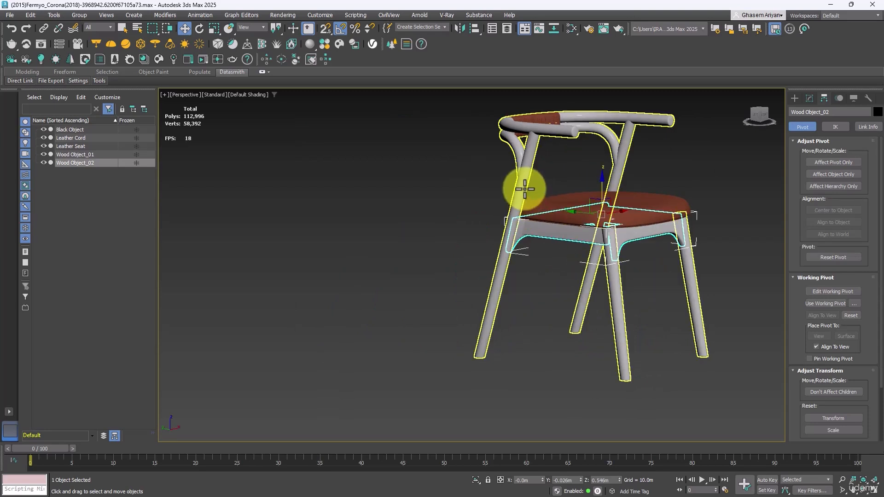
pyautogui.moveTo(551, 246)
pyautogui.keyDown('alt'); pyautogui.mouseDown(button='middle')
pyautogui.moveTo(559, 260)
pyautogui.moveTo(529, 222)
pyautogui.moveTo(559, 248)
pyautogui.mouseUp(button='middle'); pyautogui.keyUp('alt')
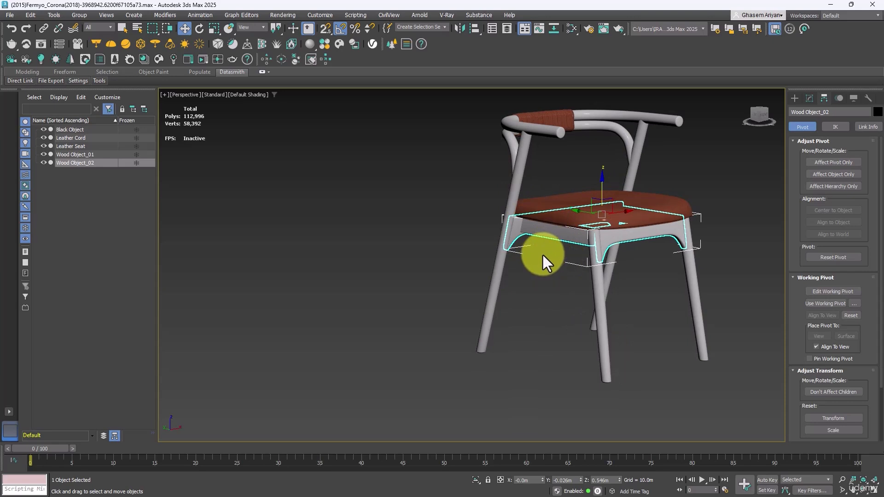
pyautogui.click(564, 302)
# Select the leather cord, leather seat and both wood objects and start exporting only the selection in AutoCAD (*.dwg) format
pyautogui.scroll(-4, 566, 297)
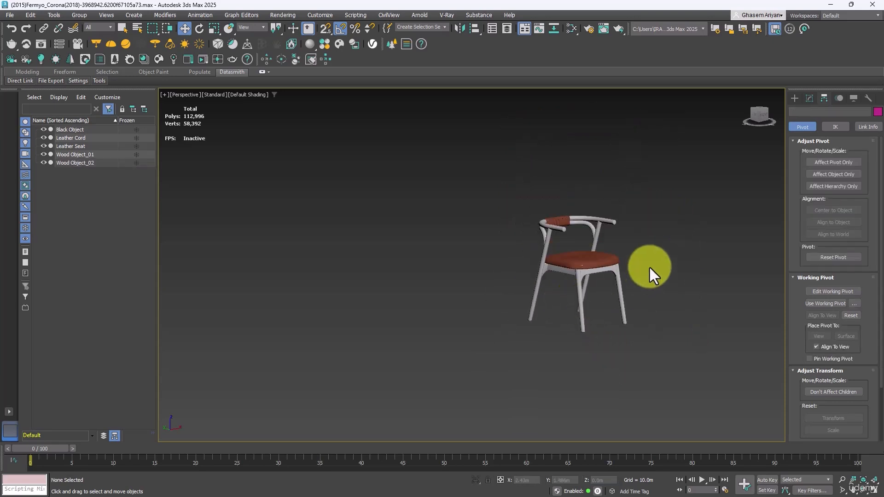
pyautogui.scroll(2, 587, 239)
pyautogui.moveTo(523, 298); pyautogui.dragTo(434, 343)
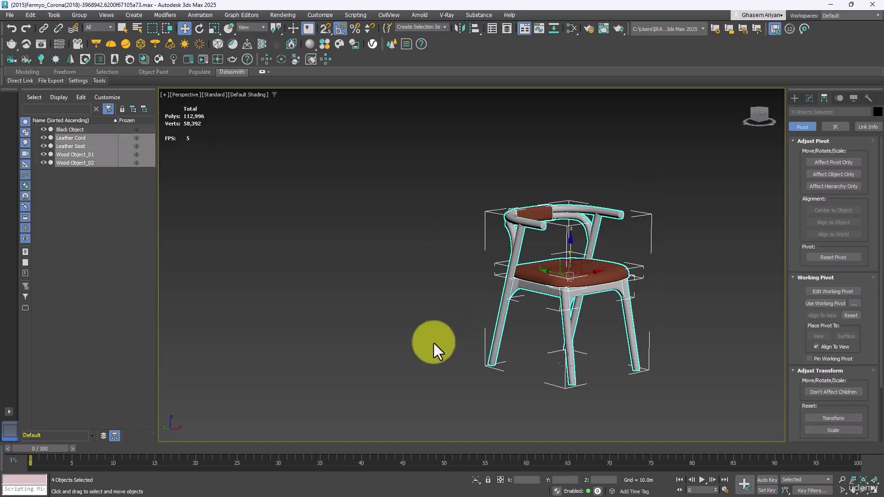
pyautogui.click(12, 15)
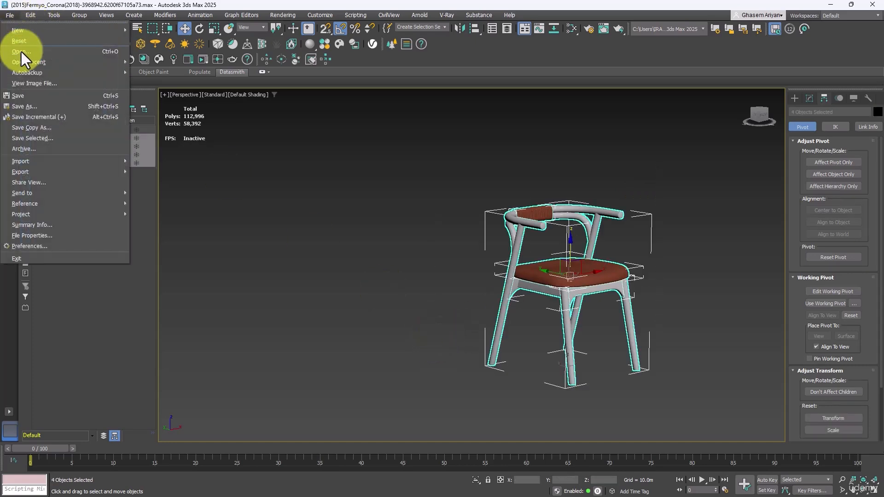
pyautogui.moveTo(33, 171)
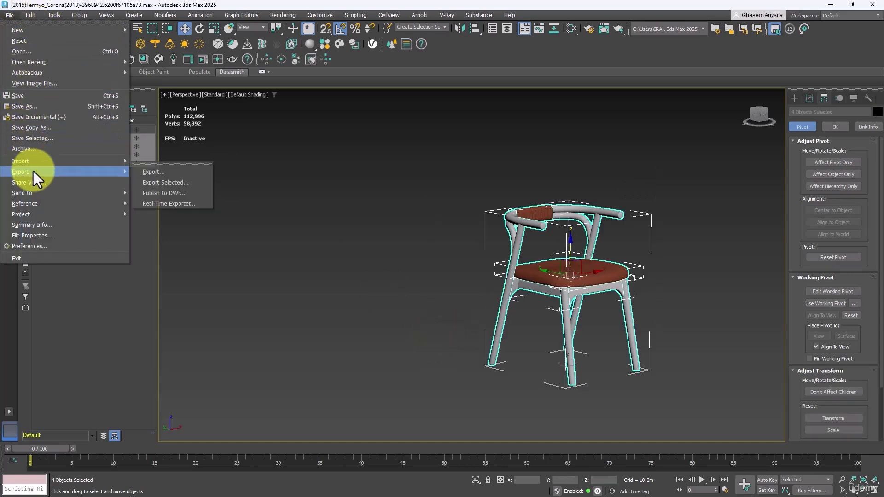
pyautogui.click(169, 182)
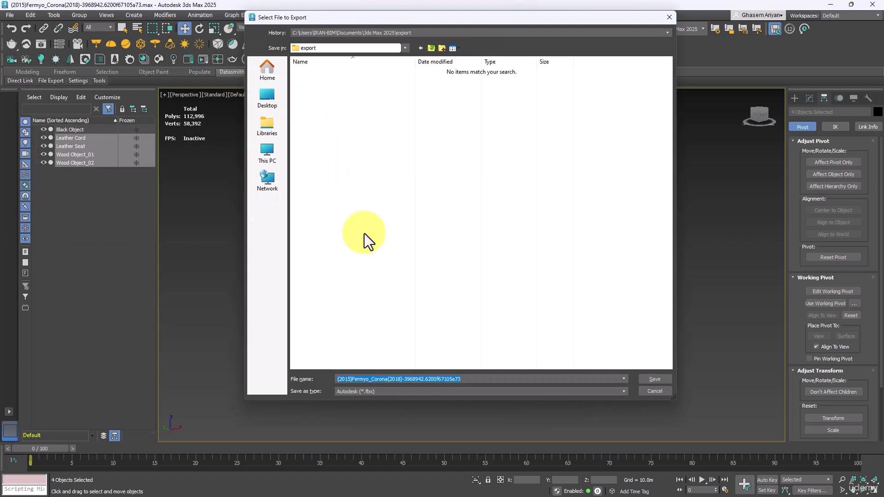
pyautogui.click(408, 394)
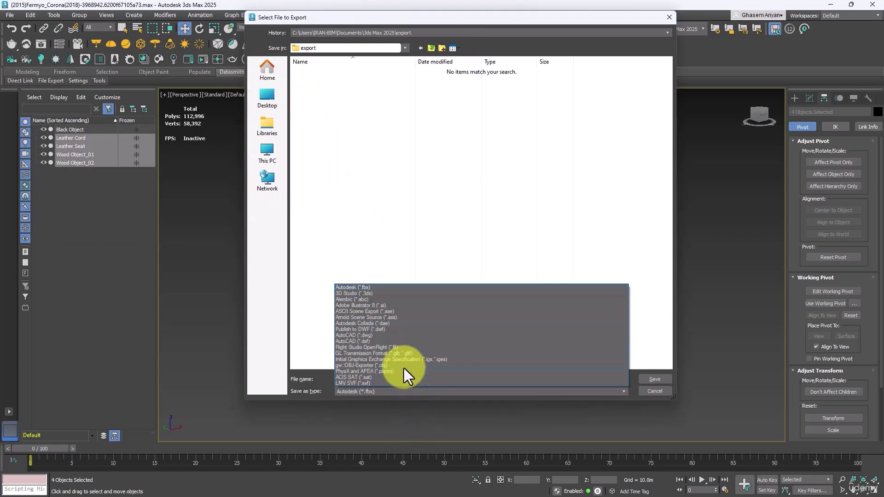
pyautogui.click(397, 336)
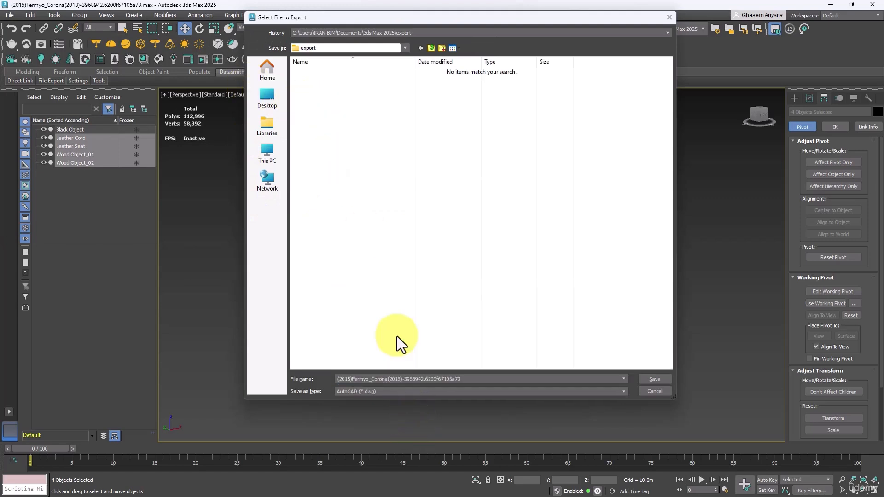
# Switch to File Explorer, go up to the 3dmax folder and copy its full path
pyautogui.click(352, 50)
pyautogui.click(352, 50)
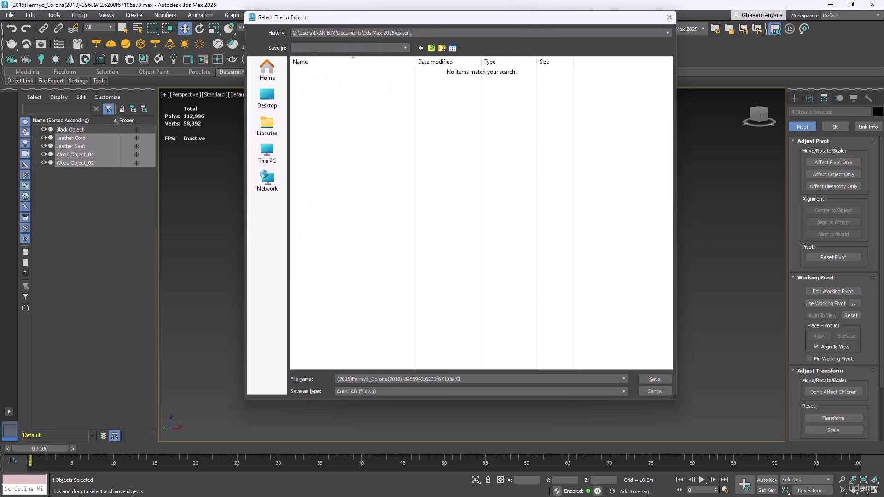
pyautogui.hotkey('alt', 'Tab')
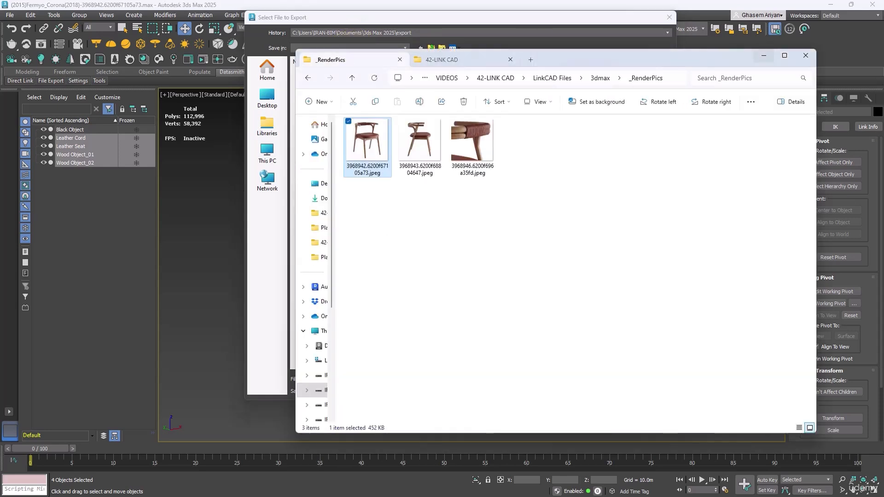
pyautogui.click(548, 78)
pyautogui.doubleClick(370, 135)
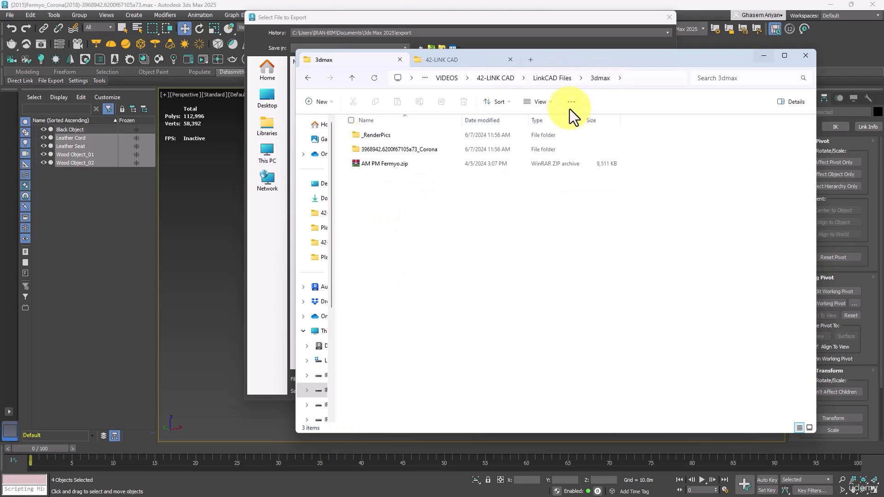
pyautogui.click(651, 78)
pyautogui.hotkey('ctrl', 'c')
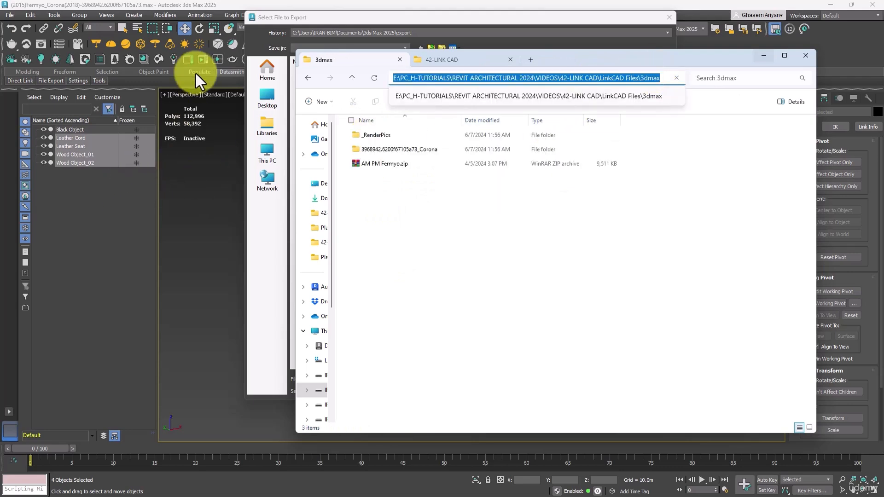
# Return to the 3ds Max export dialog and set the save location to the 3dmax folder using the copied path
pyautogui.click(249, 3)
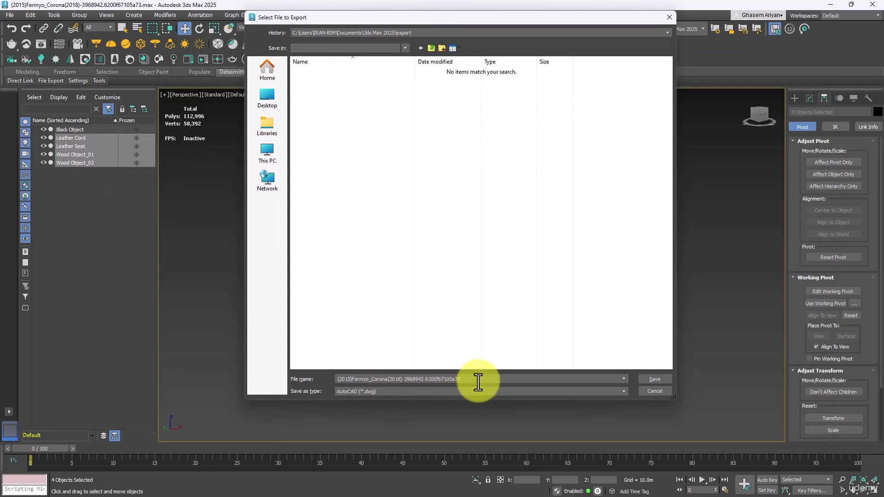
pyautogui.moveTo(478, 382); pyautogui.dragTo(257, 382)
pyautogui.hotkey('ctrl', 'v')
pyautogui.click(655, 380)
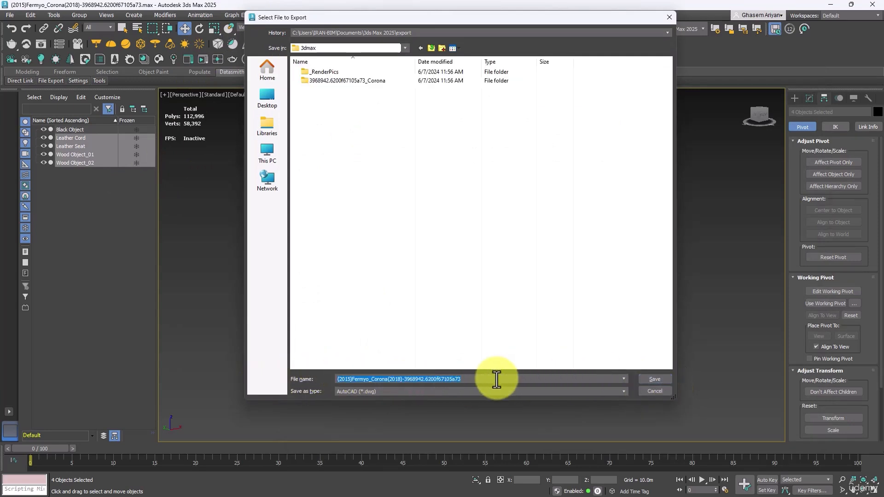
# Name the export file Chair and export the selected objects as an AutoCAD 2013 DWG with the default geometry options
pyautogui.write('Chair')
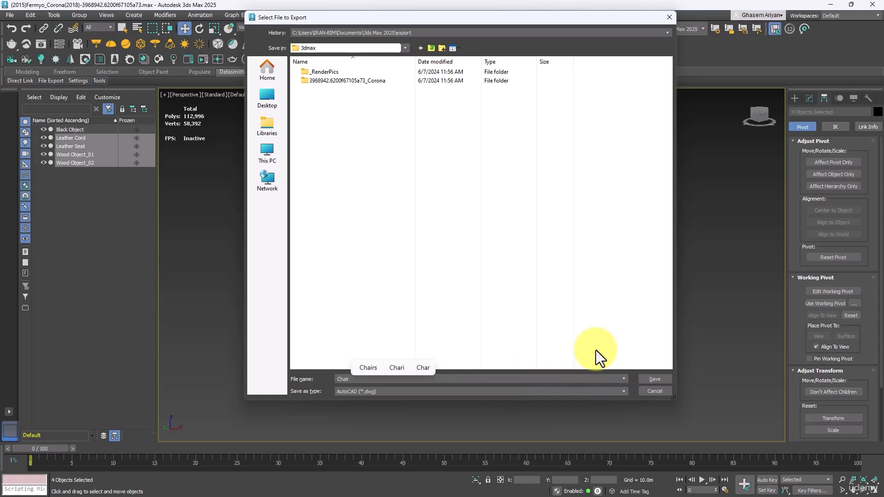
pyautogui.click(654, 379)
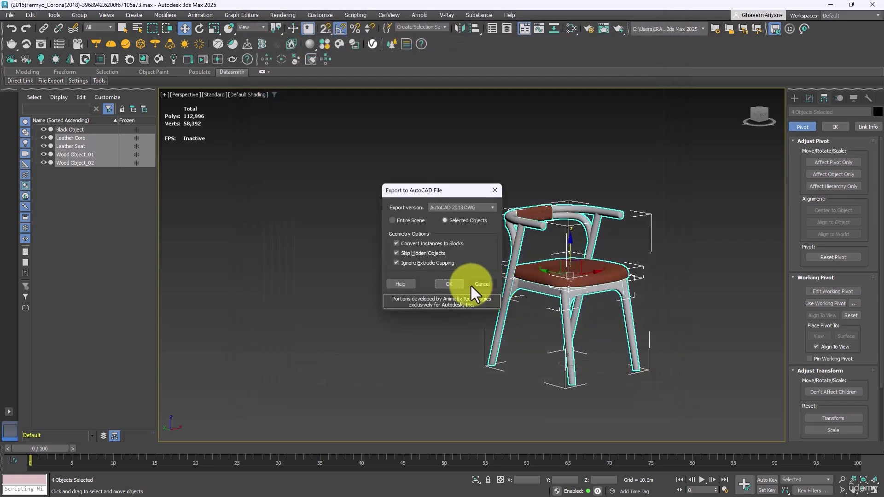
pyautogui.click(449, 283)
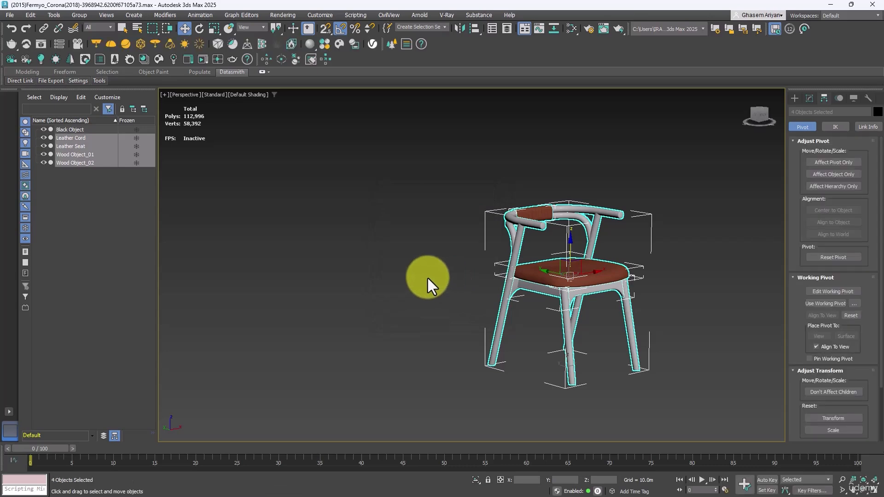
# Switch to AutoCAD and open Chair.dwg from the 3dmax folder
pyautogui.hotkey('alt', 'Tab')
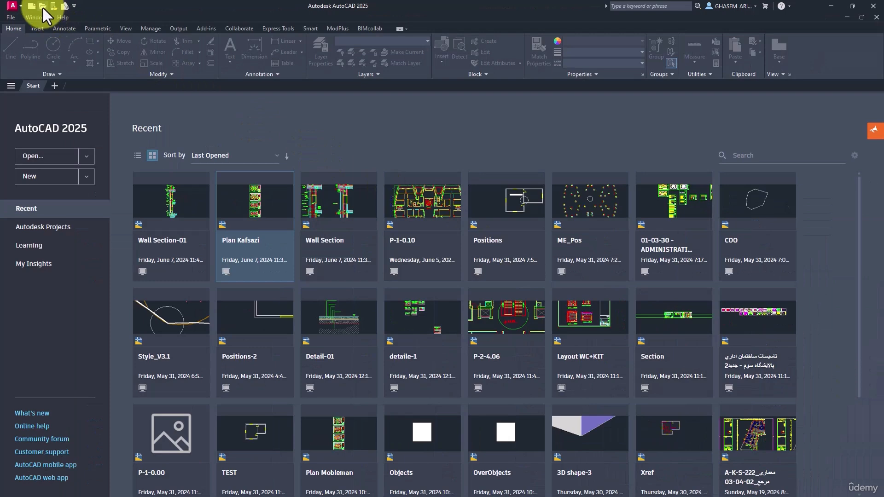
pyautogui.click(43, 7)
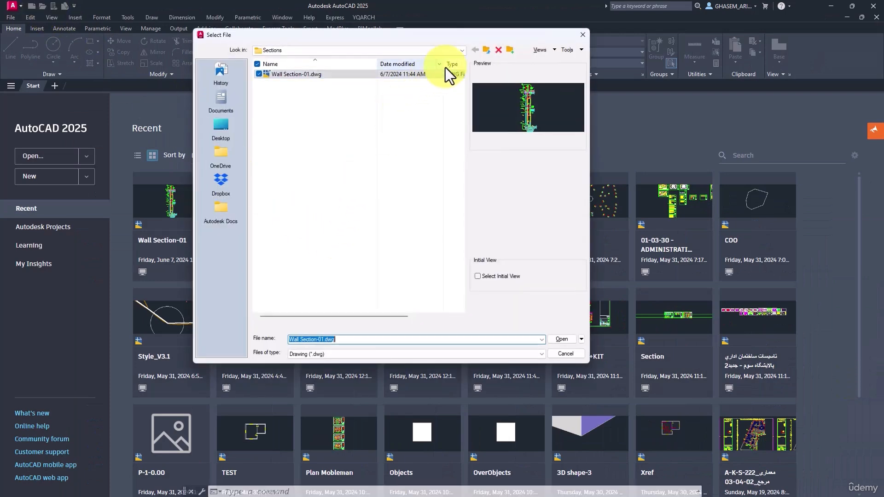
pyautogui.click(487, 51)
pyautogui.doubleClick(287, 79)
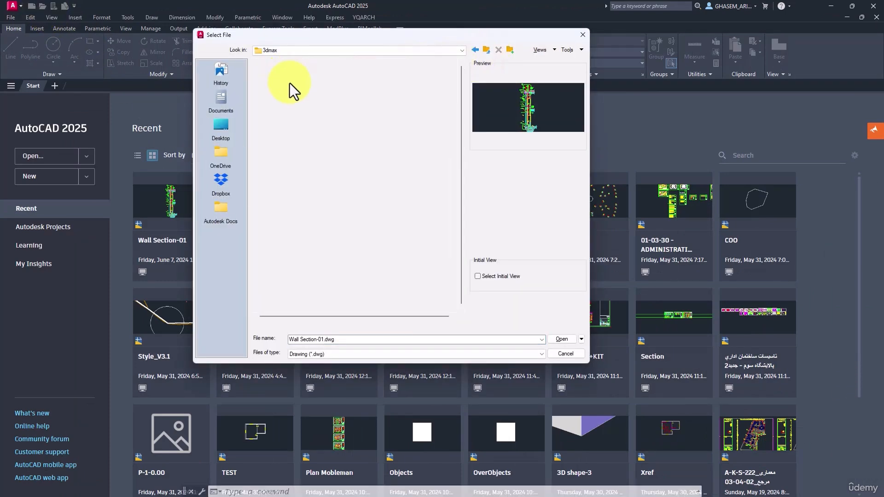
pyautogui.click(289, 100)
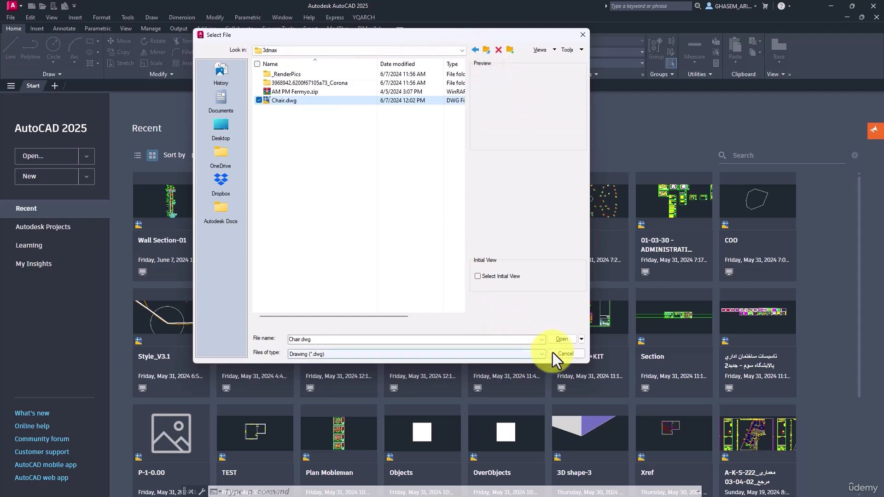
pyautogui.click(561, 339)
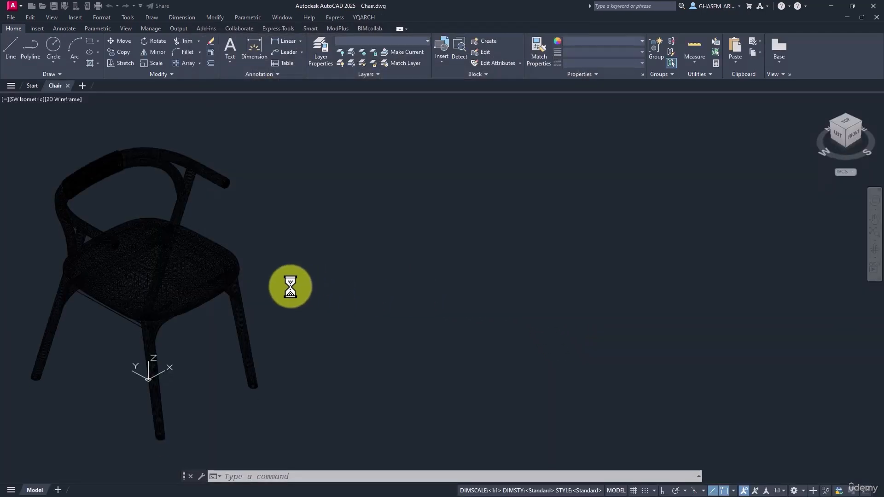
# Change the viewport's visual style from 2D Wireframe to Conceptual so the chair displays as a shaded model
pyautogui.moveTo(273, 256)
pyautogui.mouseDown(button='middle')
pyautogui.moveTo(531, 268)
pyautogui.moveTo(506, 283)
pyautogui.mouseUp(button='middle')
pyautogui.click(59, 103)
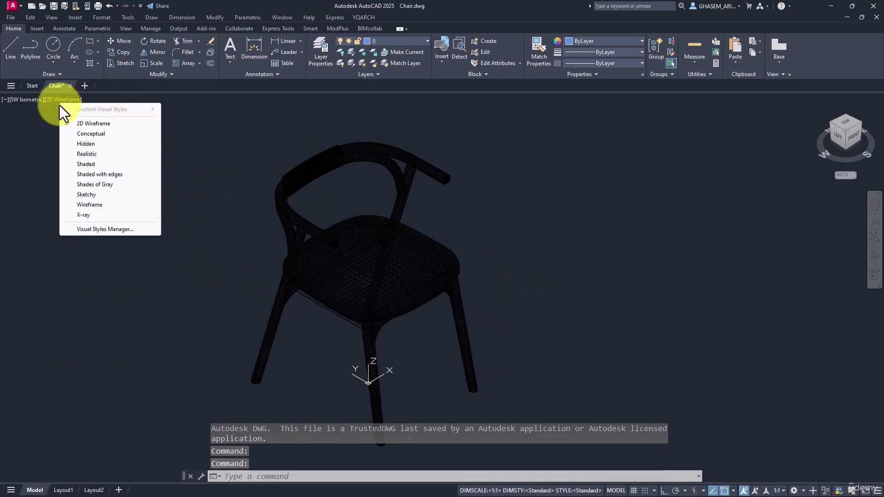
pyautogui.click(92, 134)
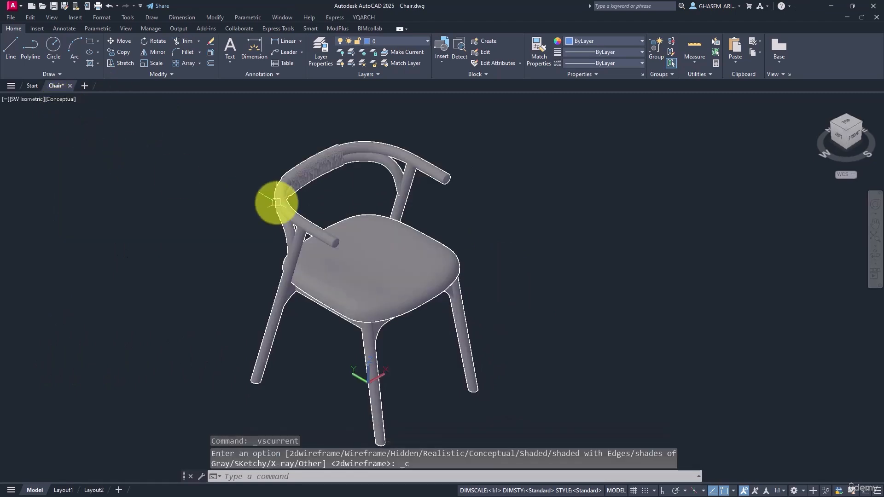
pyautogui.moveTo(485, 267); pyautogui.dragTo(519, 242, button='middle')
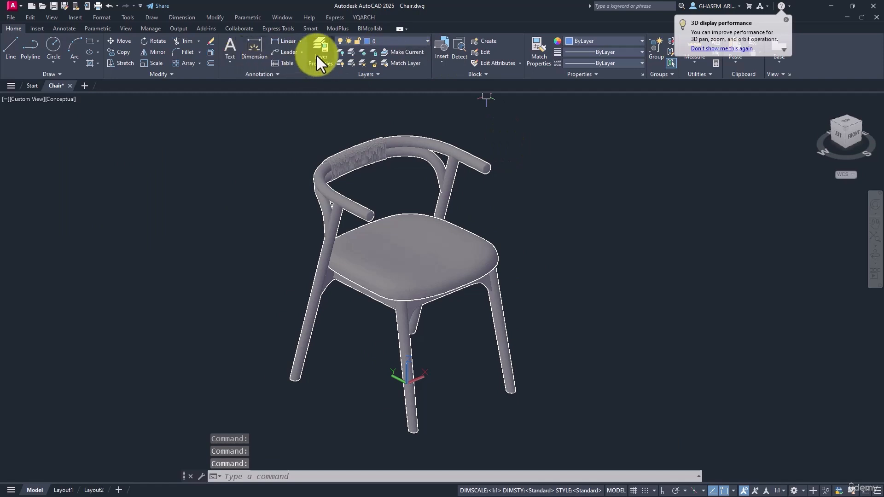
# Open the Layer Properties Manager and create a new layer named L
pyautogui.click(387, 41)
pyautogui.click(388, 40)
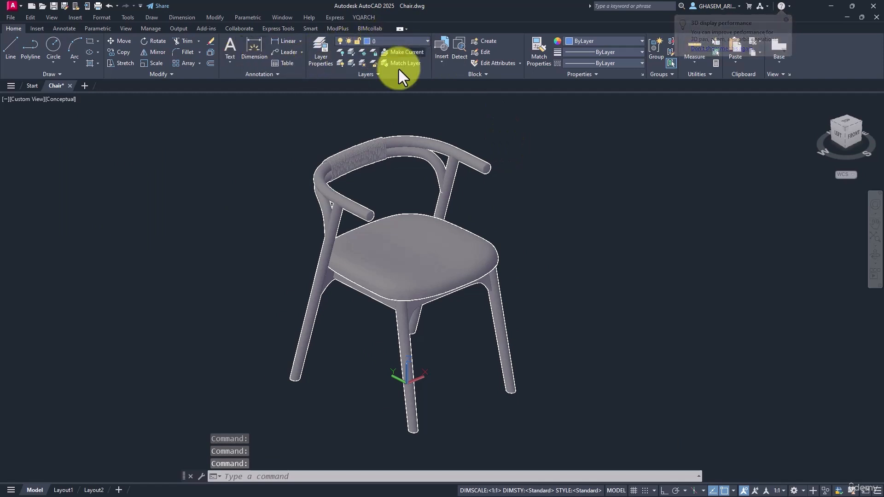
pyautogui.moveTo(477, 179); pyautogui.dragTo(406, 175, button='middle')
pyautogui.scroll(2, 412, 195)
pyautogui.moveTo(429, 203); pyautogui.dragTo(407, 194, button='middle')
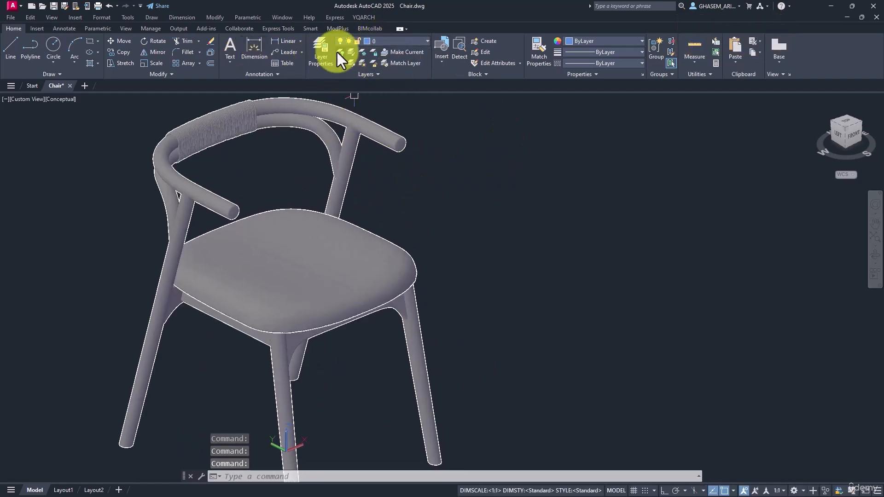
pyautogui.click(319, 46)
pyautogui.moveTo(363, 176); pyautogui.dragTo(463, 180)
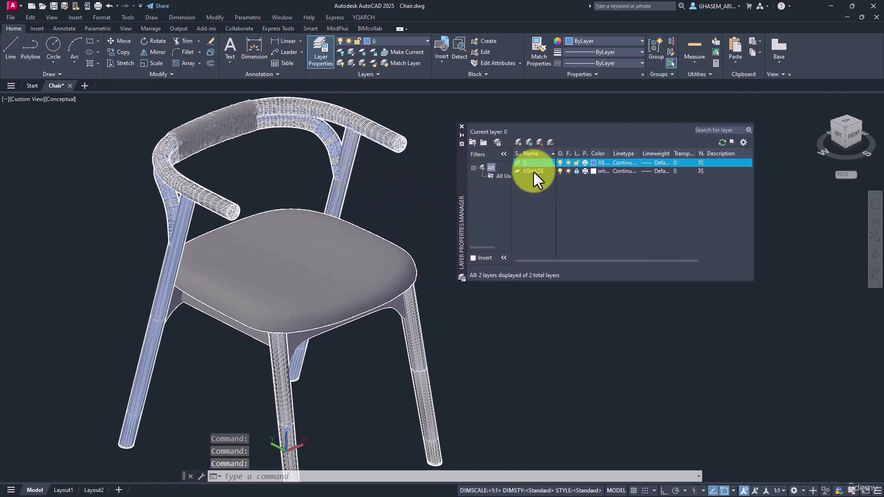
pyautogui.click(519, 142)
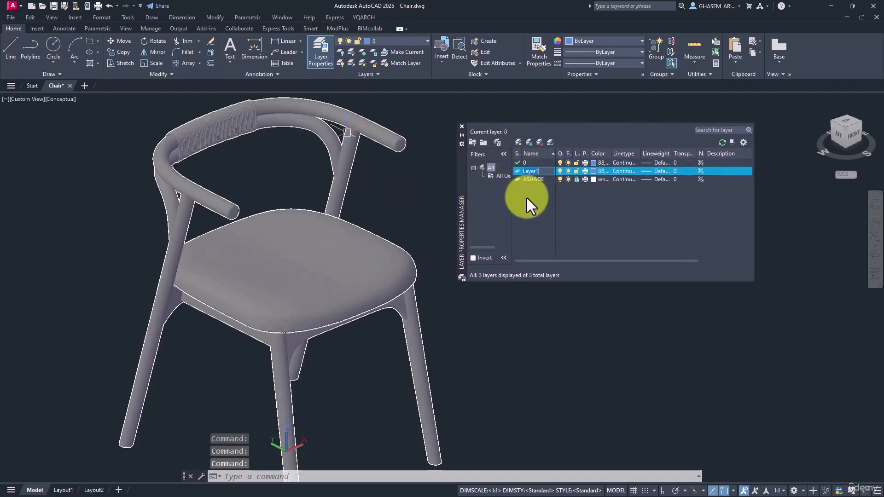
pyautogui.write('L')
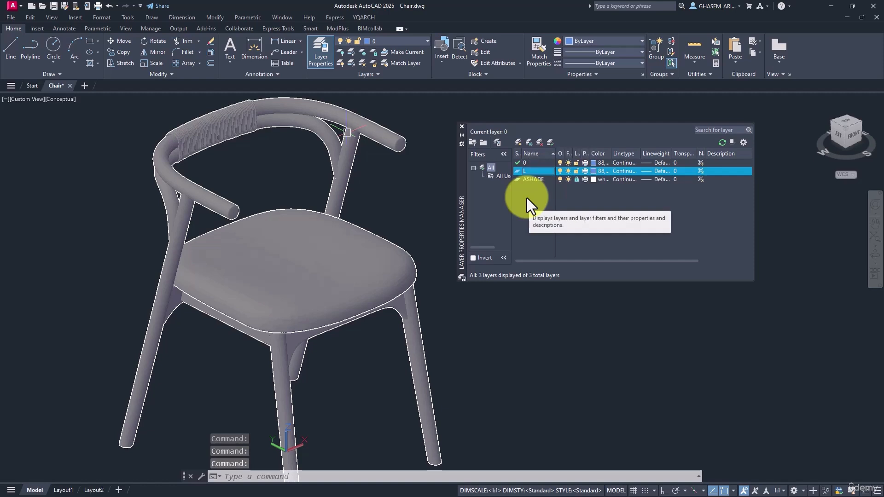
# Set the color of layer L to index color 22
pyautogui.click(594, 171)
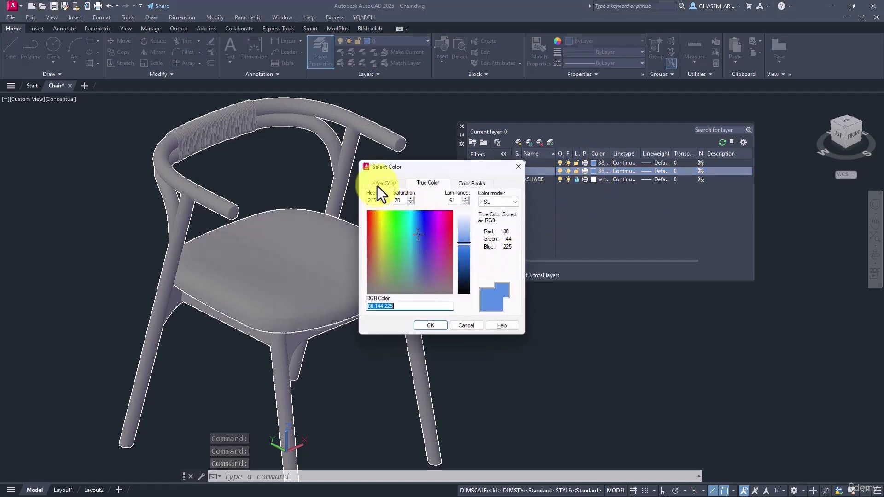
pyautogui.click(380, 184)
pyautogui.click(374, 216)
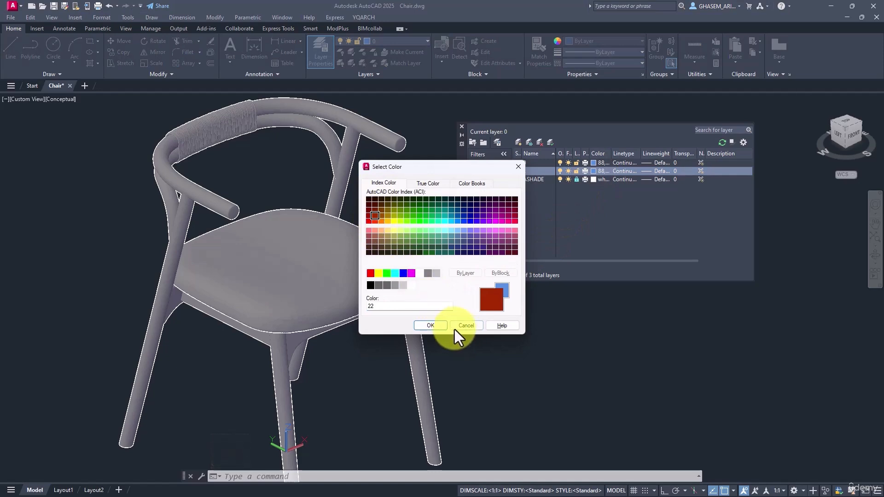
pyautogui.click(430, 325)
# Assign the chair's seat and the wrapped section of its backrest to layer L, then clear the selection
pyautogui.click(339, 250)
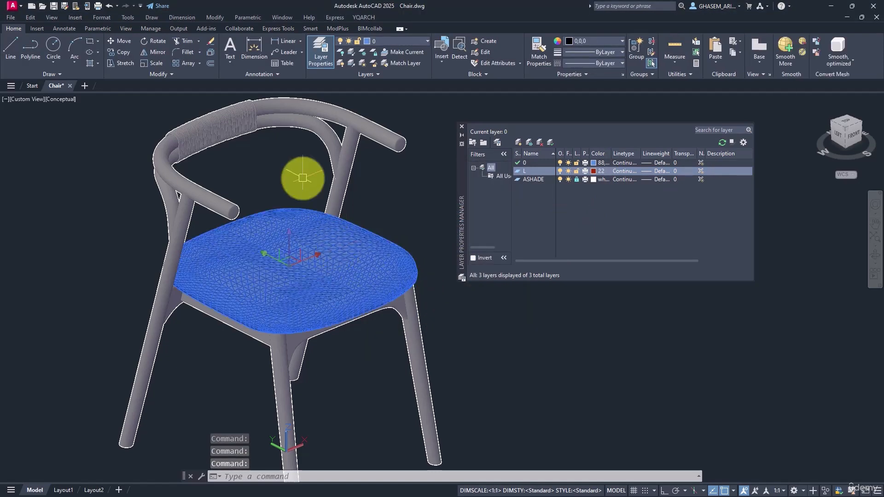
pyautogui.click(235, 131)
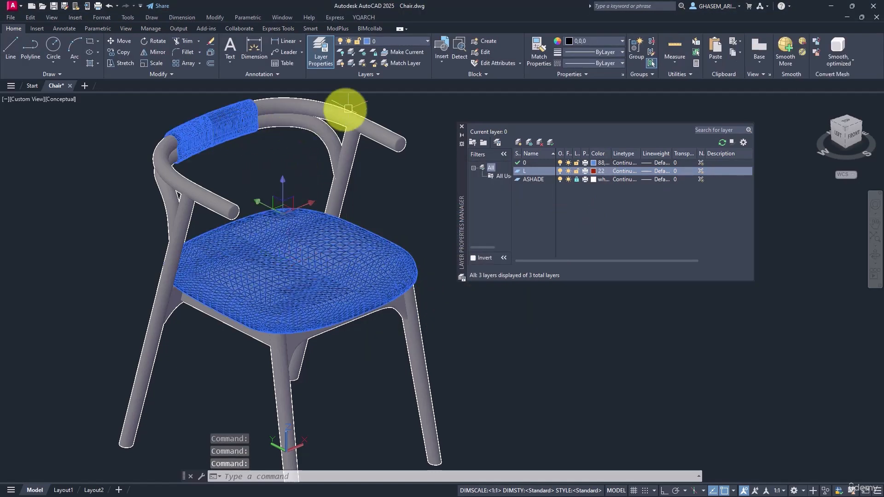
pyautogui.click(408, 41)
pyautogui.press('Escape')
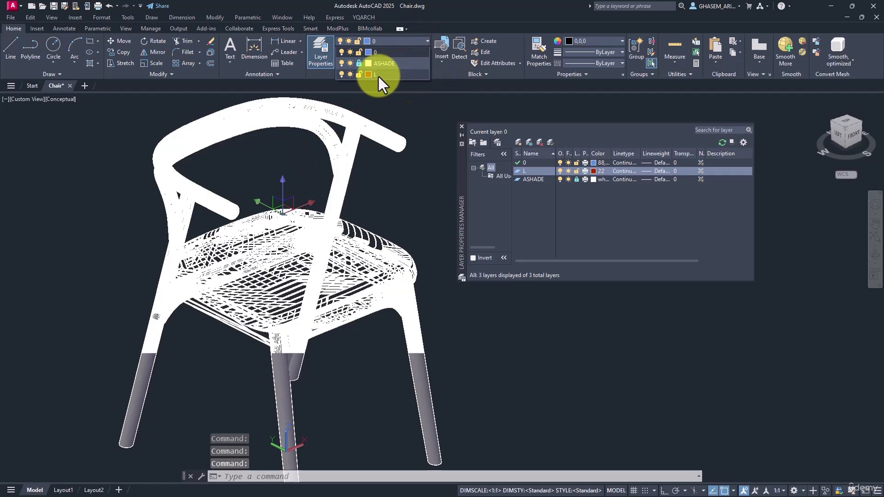
pyautogui.press('Escape')
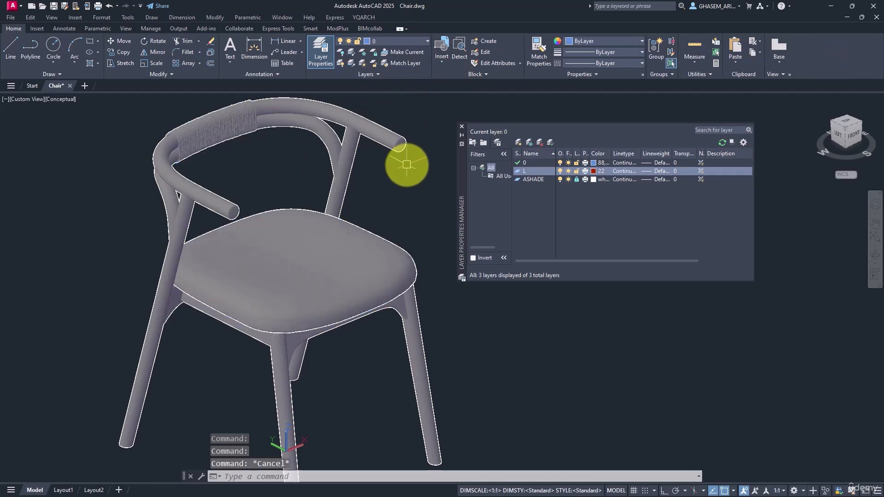
# Set the object color of the seat and the backrest wrap to ByLayer and clear the selection
pyautogui.click(274, 213)
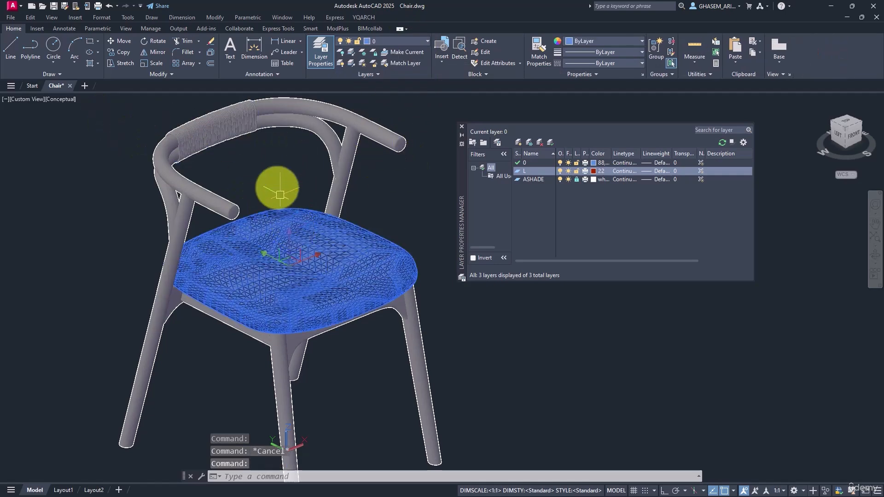
pyautogui.click(223, 119)
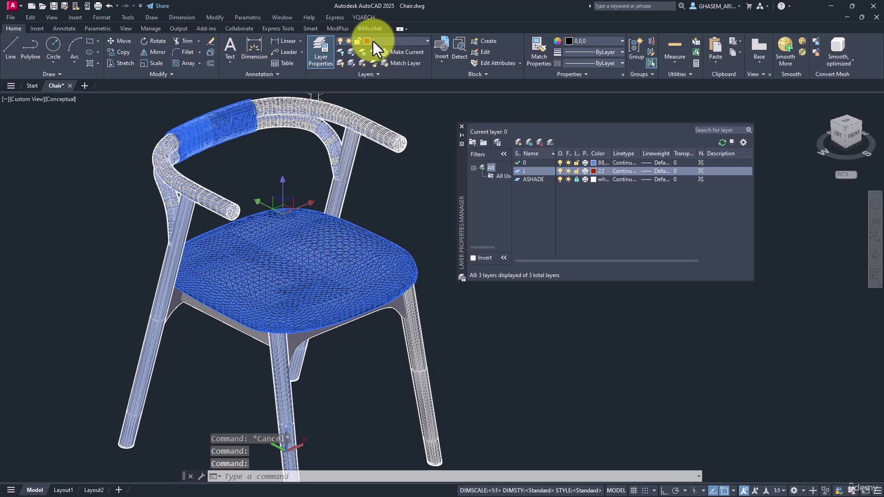
pyautogui.click(595, 40)
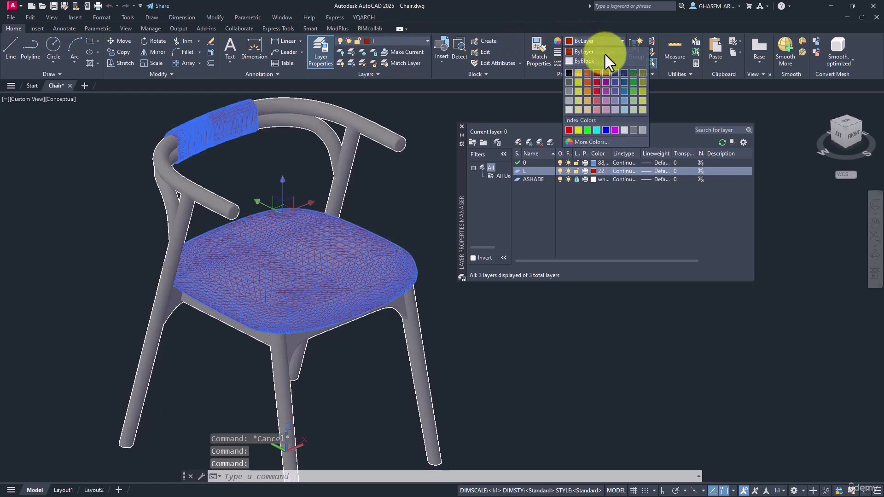
pyautogui.click(603, 53)
pyautogui.click(601, 53)
pyautogui.click(601, 54)
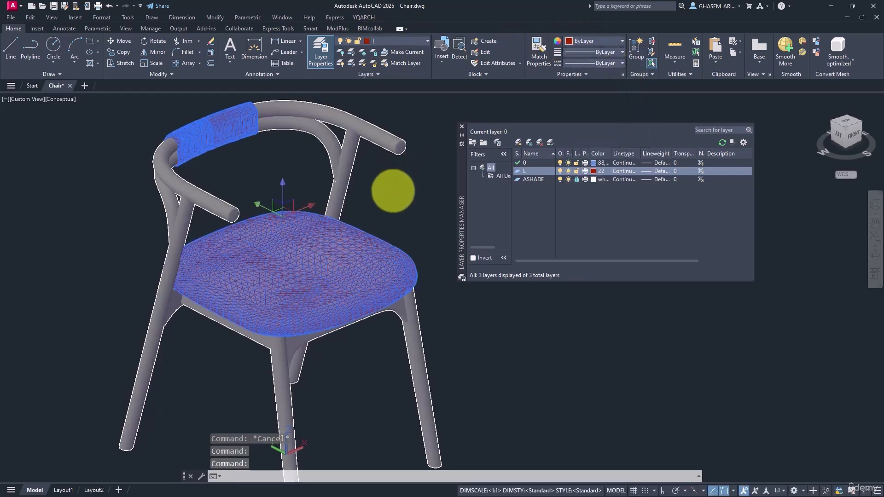
pyautogui.press('Escape')
pyautogui.press('Escape')
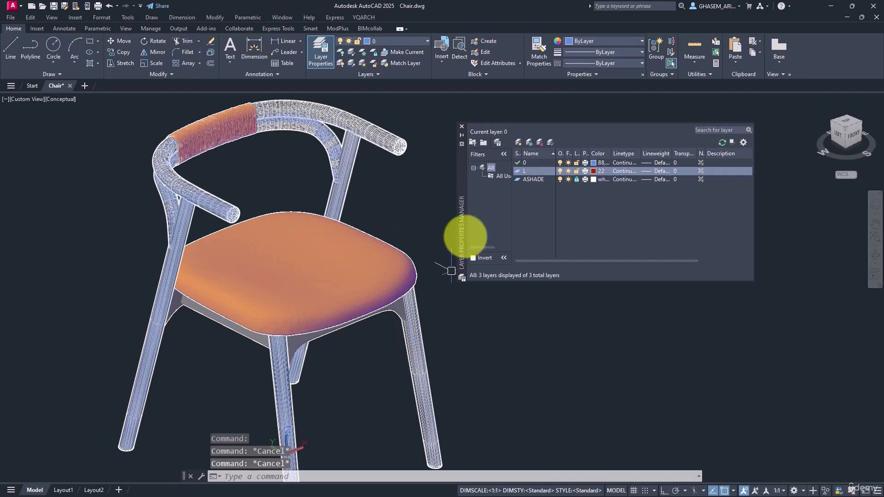
# Create a new layer named post and set its color to index color 30
pyautogui.click(520, 146)
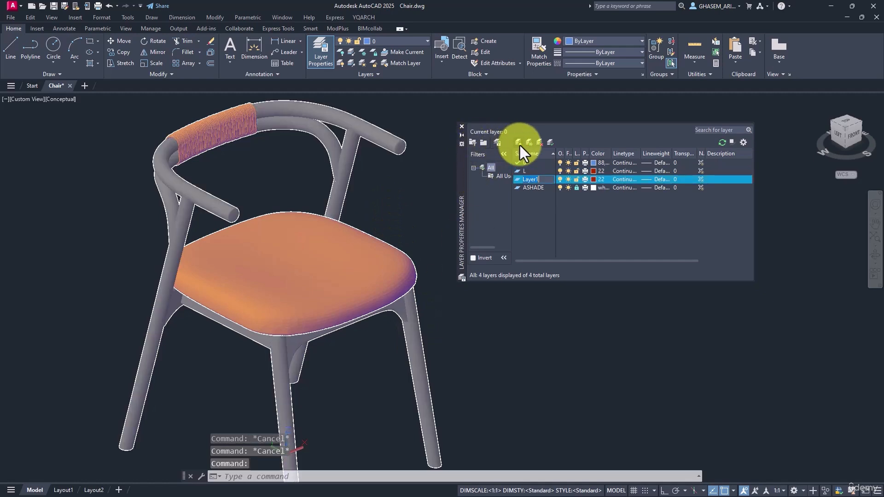
pyautogui.write('post')
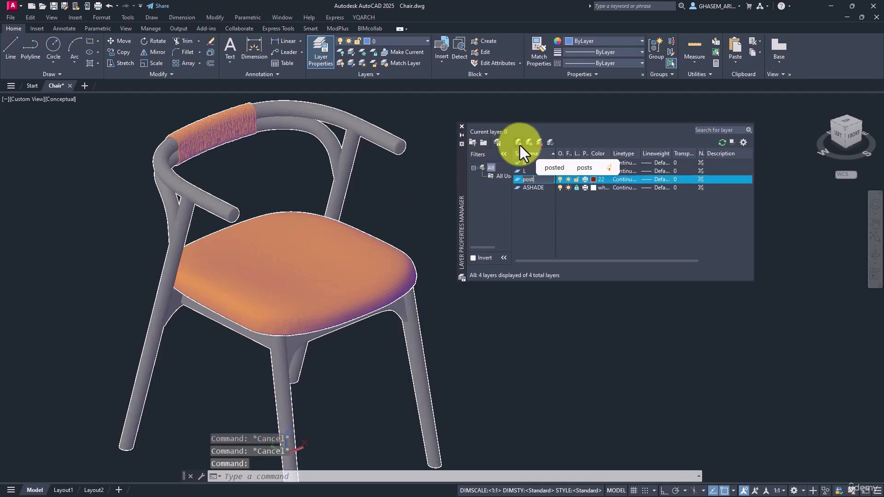
pyautogui.press('Return')
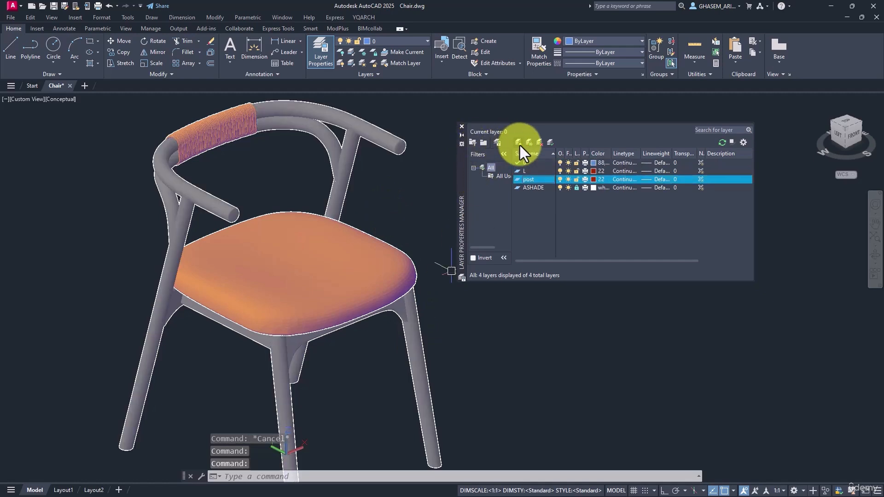
pyautogui.click(593, 179)
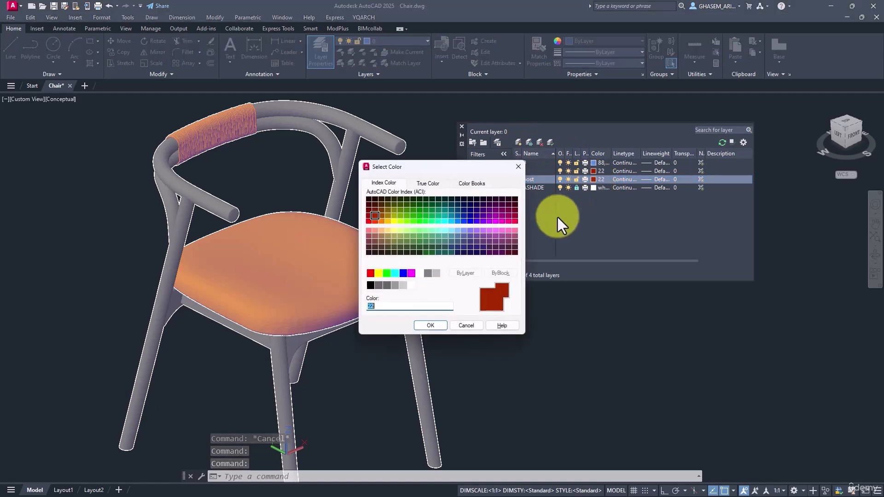
pyautogui.click(382, 223)
pyautogui.click(435, 326)
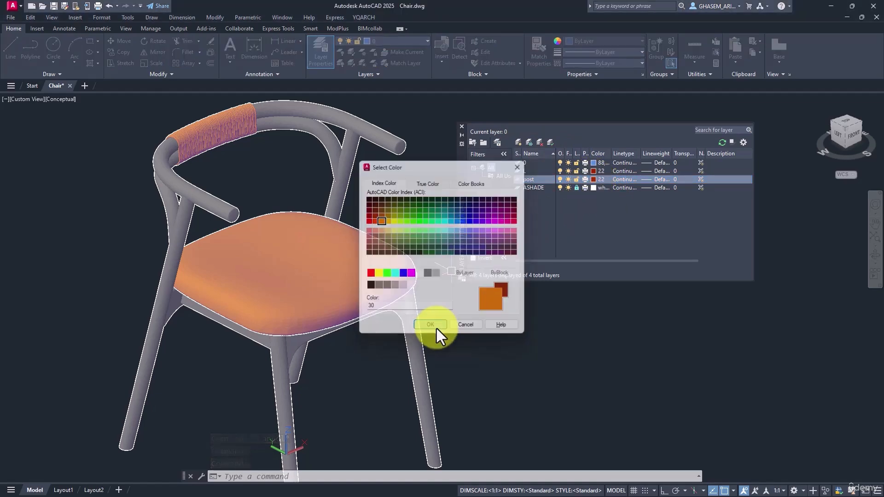
# Move the chair's legs and armrest frame to the post layer and set their object color to ByLayer
pyautogui.click(408, 348)
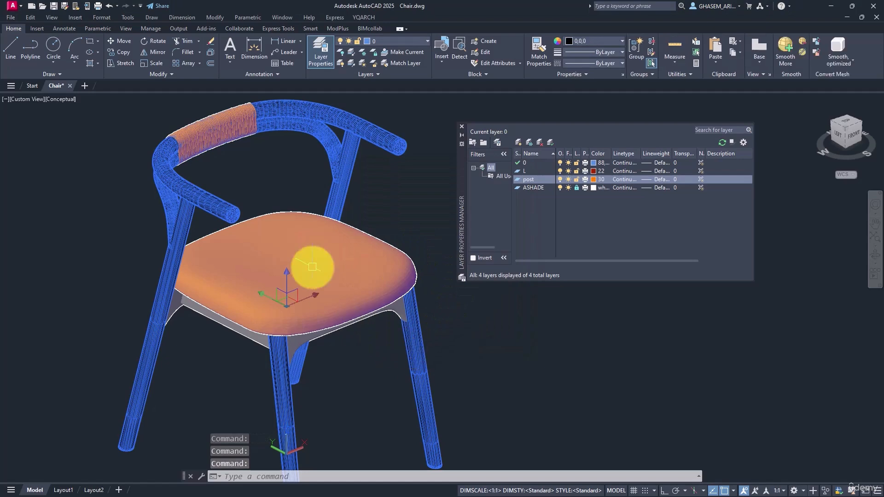
pyautogui.click(387, 39)
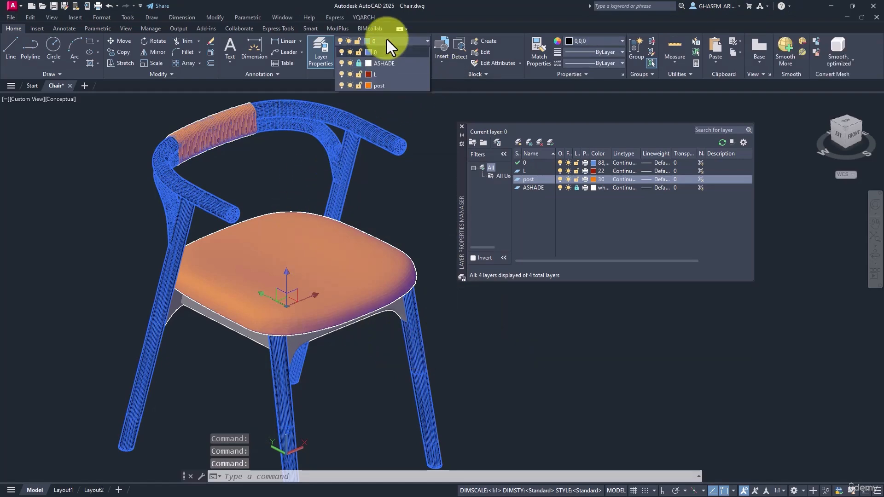
pyautogui.click(382, 74)
pyautogui.click(578, 41)
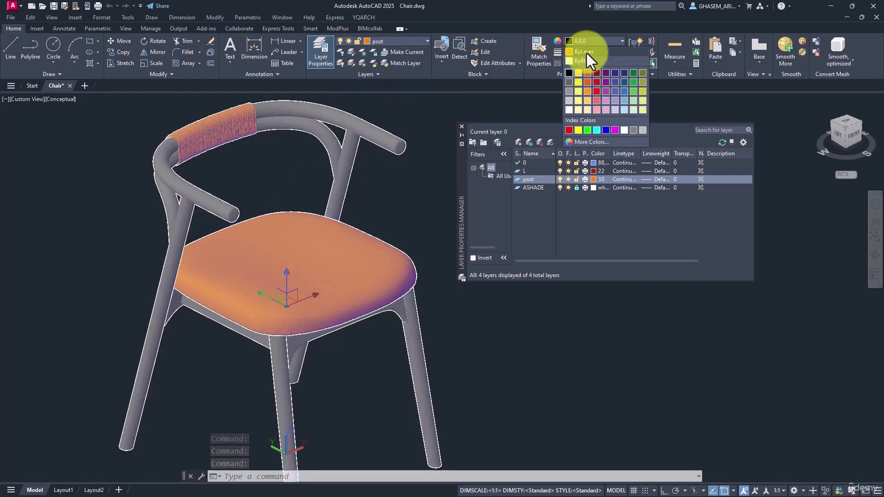
pyautogui.click(586, 52)
pyautogui.press('Escape')
pyautogui.press('Escape')
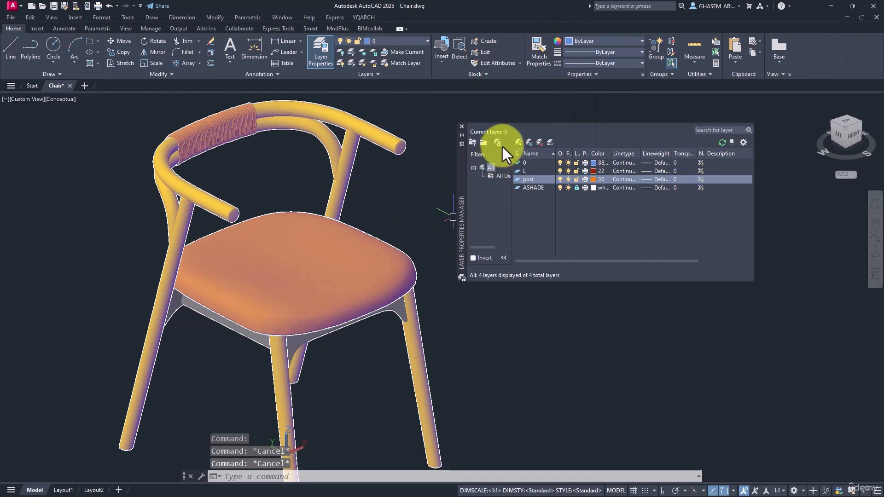
# Create a new layer named under with index color 30
pyautogui.click(515, 141)
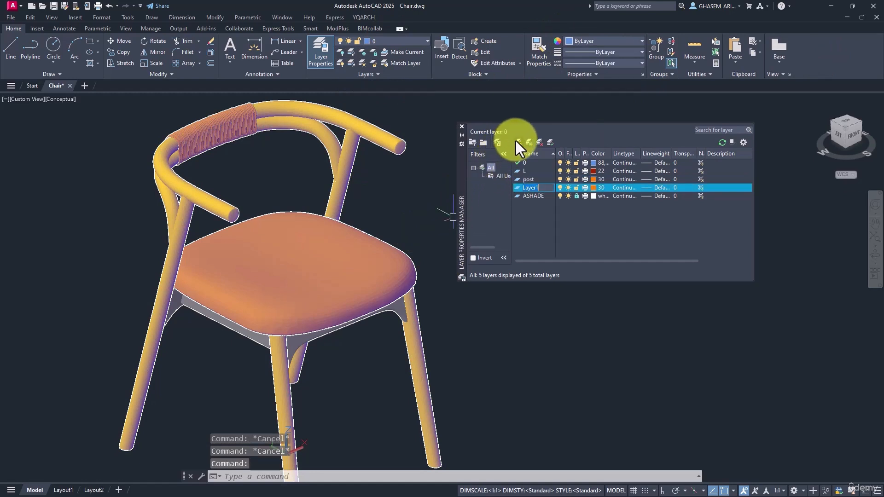
pyautogui.write('b')
pyautogui.press('BackSpace')
pyautogui.write('under')
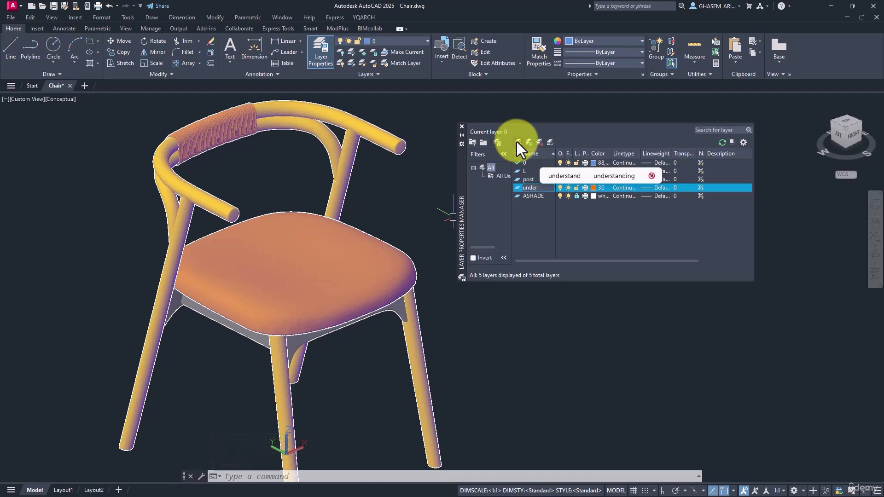
pyautogui.press('Return')
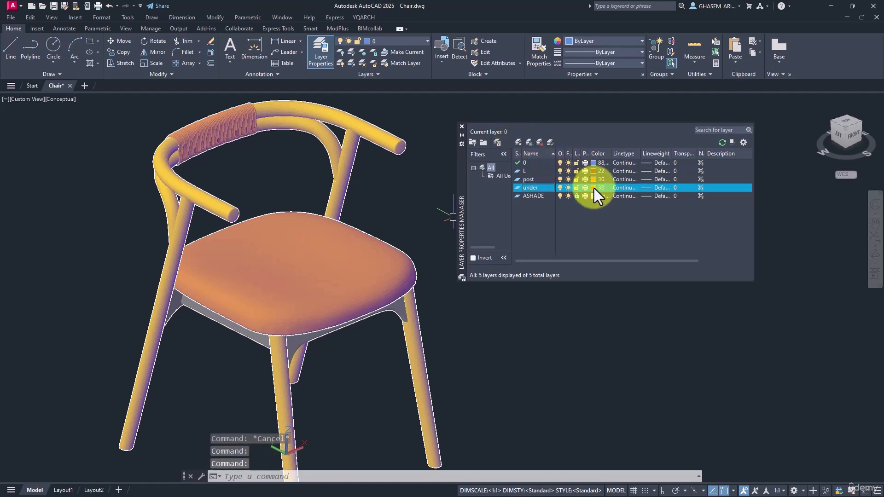
pyautogui.click(594, 189)
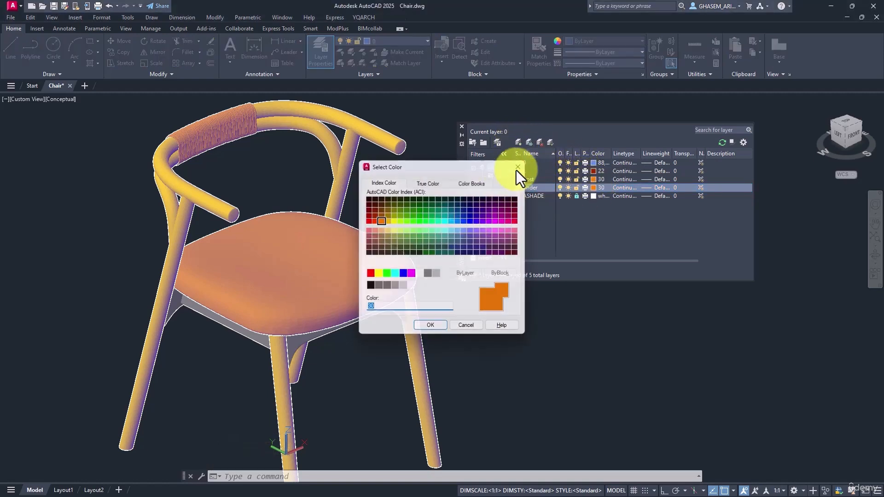
pyautogui.click(516, 168)
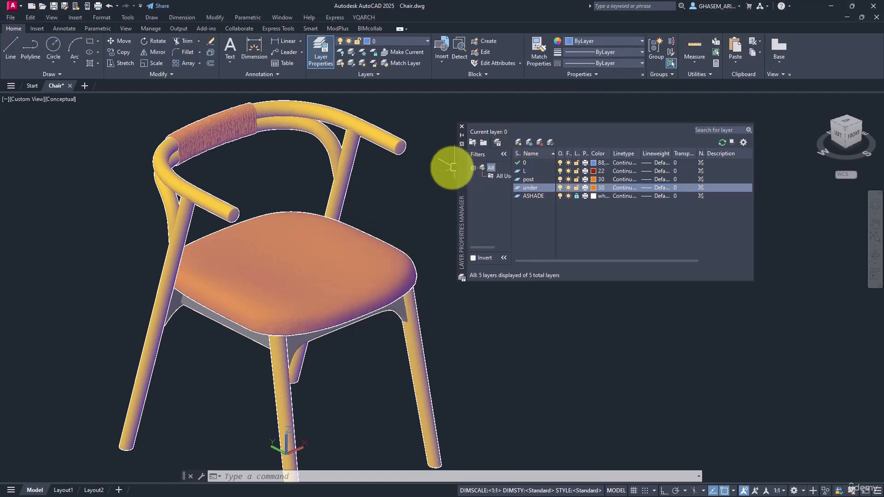
# Move the frame under the chair seat to the under layer and set its object color to ByLayer
pyautogui.click(391, 315)
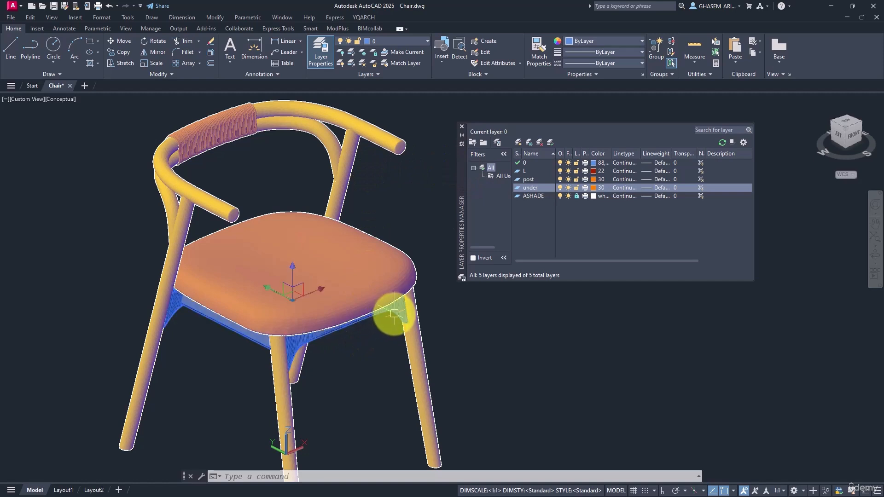
pyautogui.click(391, 41)
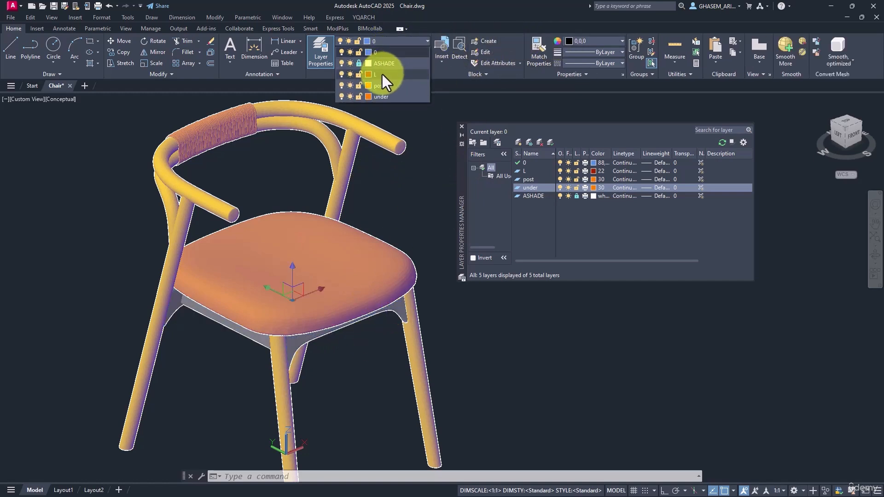
pyautogui.click(386, 95)
pyautogui.click(595, 42)
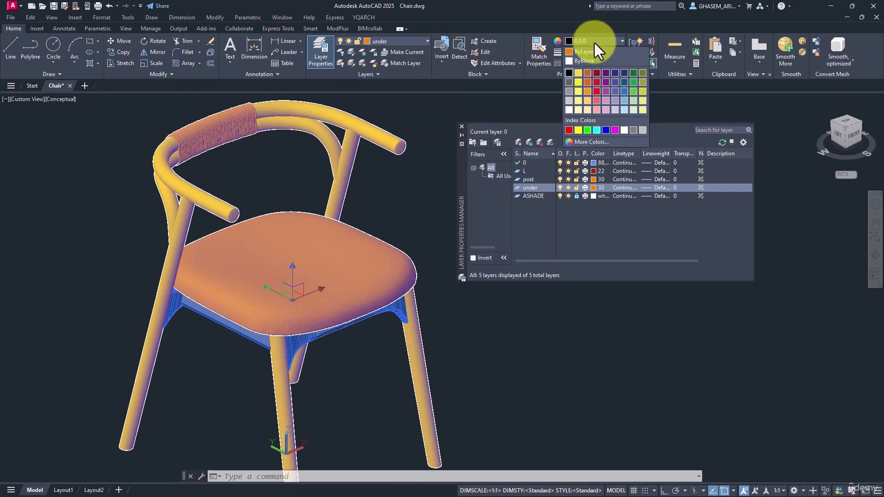
pyautogui.press('Escape')
pyautogui.press('Escape')
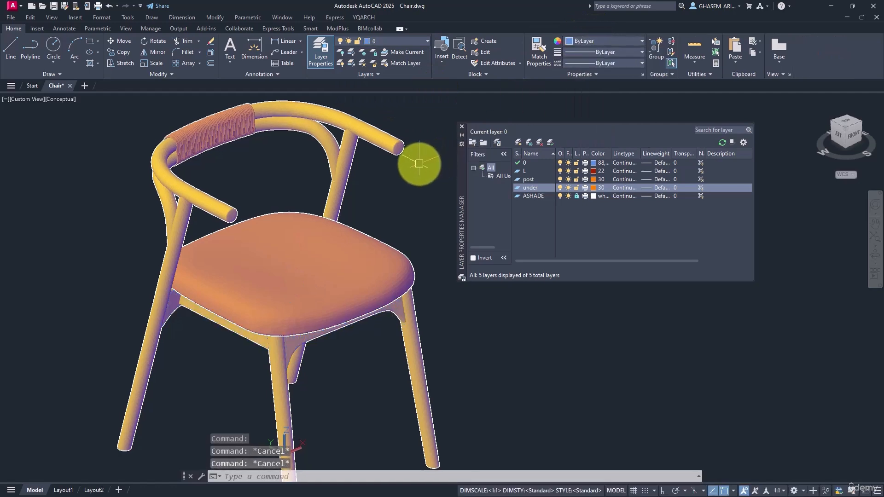
# Purge all unused items from the drawing, including nested items
pyautogui.write('PU')
pyautogui.press('Return')
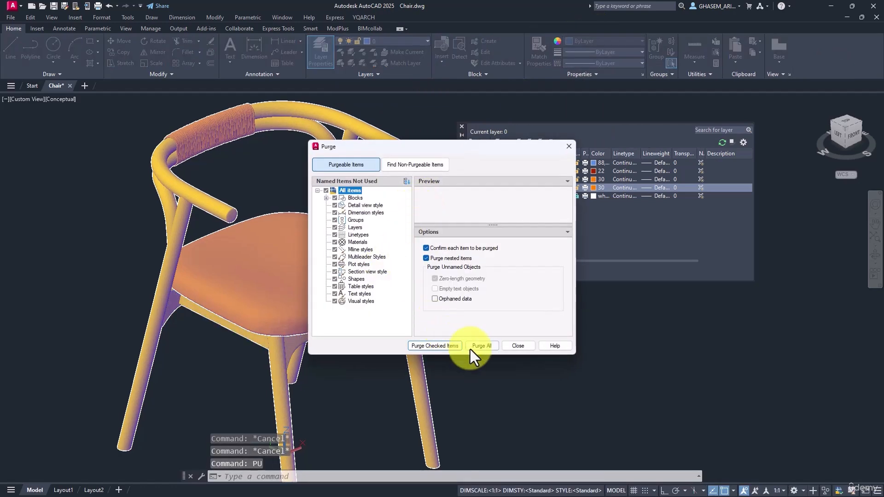
pyautogui.click(470, 349)
pyautogui.click(433, 283)
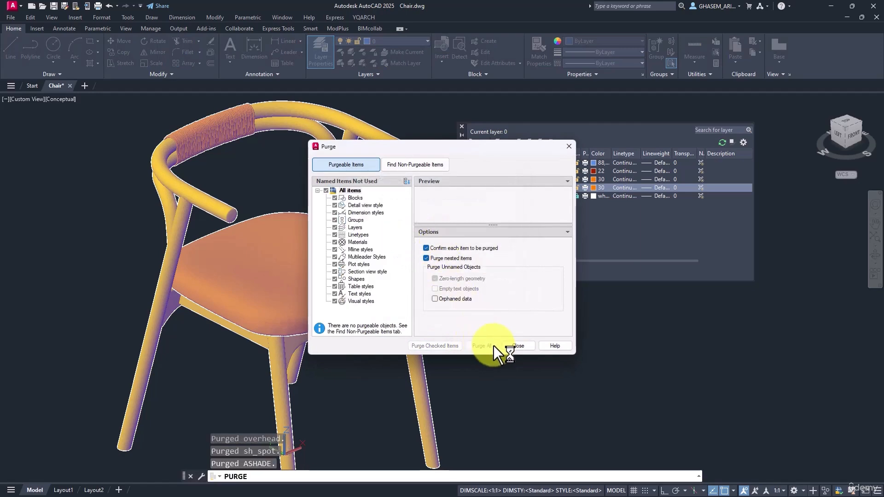
pyautogui.click(516, 346)
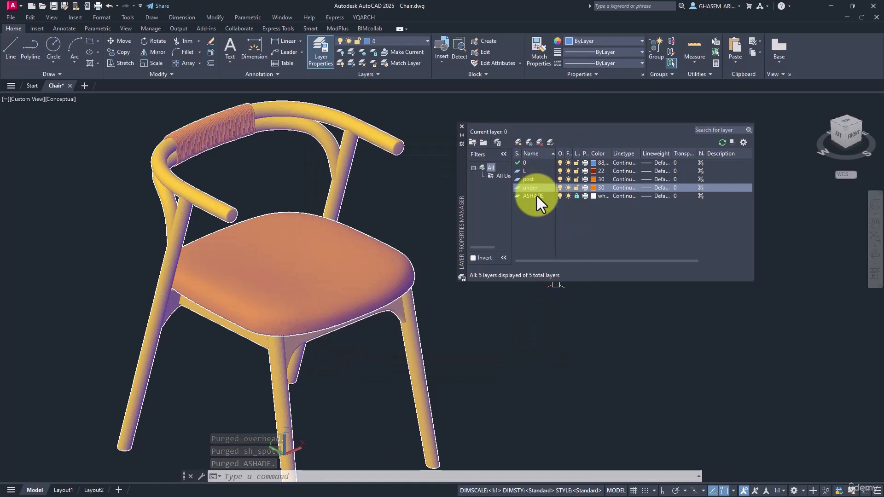
# Unlock the ASHADE layer and try to delete it
pyautogui.click(563, 196)
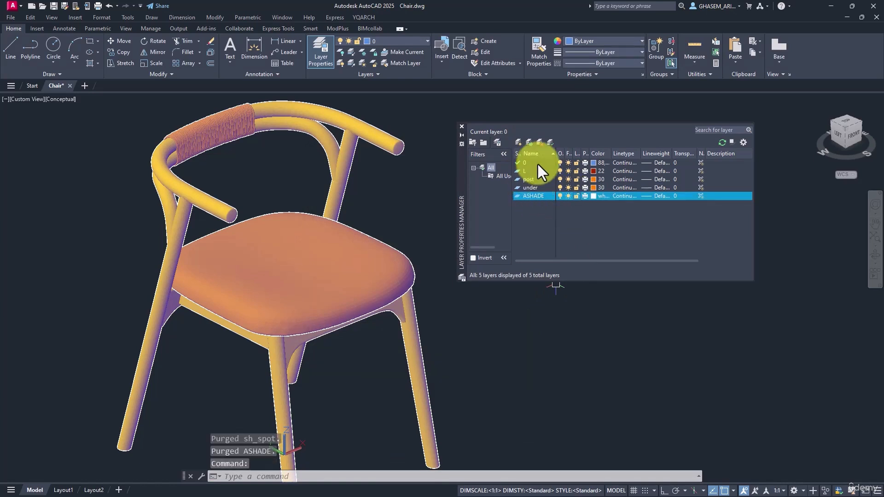
pyautogui.click(540, 143)
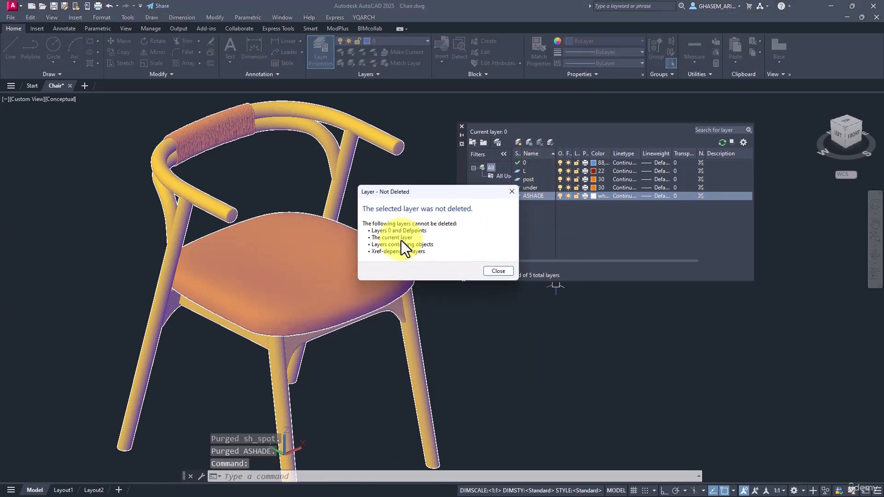
pyautogui.click(483, 273)
pyautogui.scroll(-3, 356, 316)
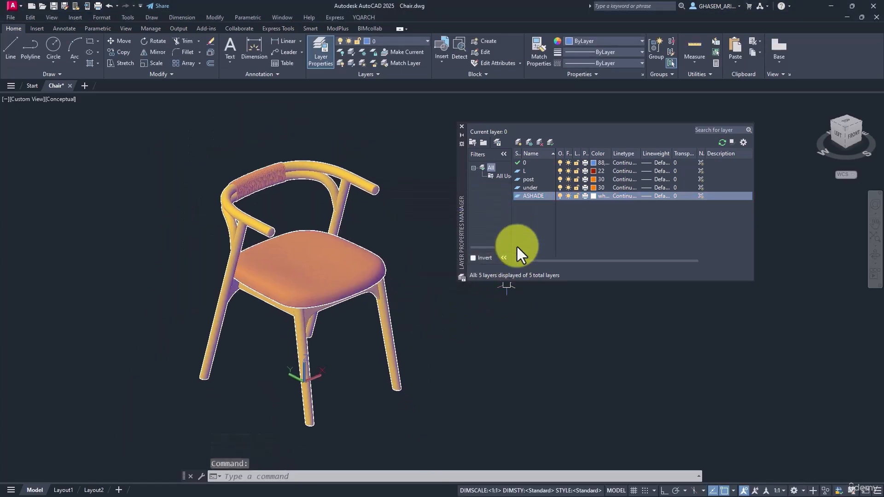
pyautogui.rightClick(535, 198)
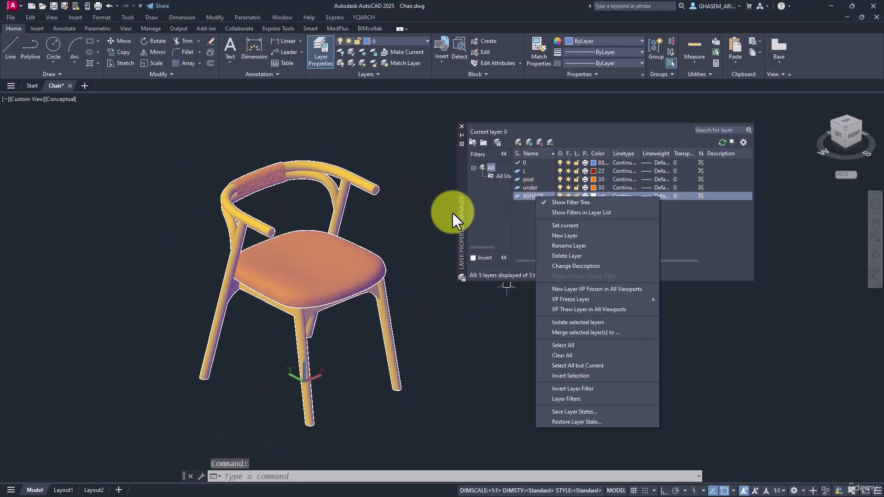
pyautogui.click(400, 220)
pyautogui.press('Escape')
pyautogui.click(393, 243)
pyautogui.press('Escape')
pyautogui.press('Escape')
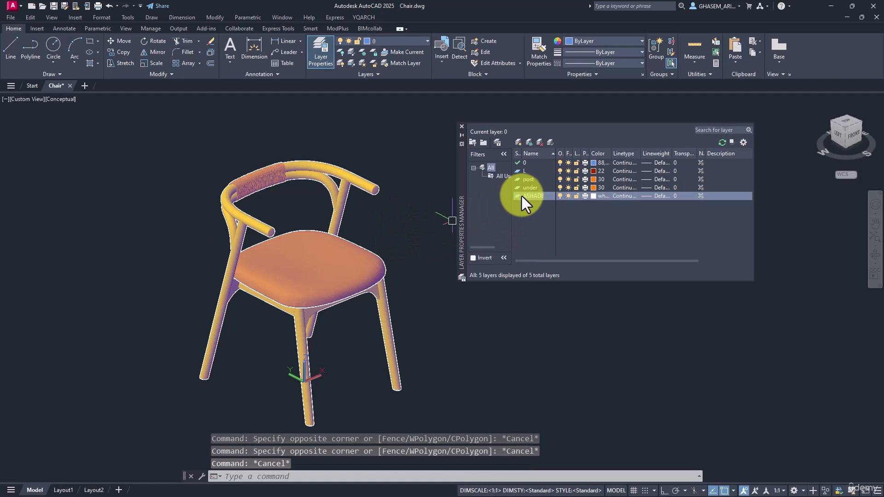
# Check for objects outside the under, post and L layers by temporarily turning those three off, and close the layer manager
pyautogui.click(559, 187)
pyautogui.click(560, 179)
pyautogui.click(559, 170)
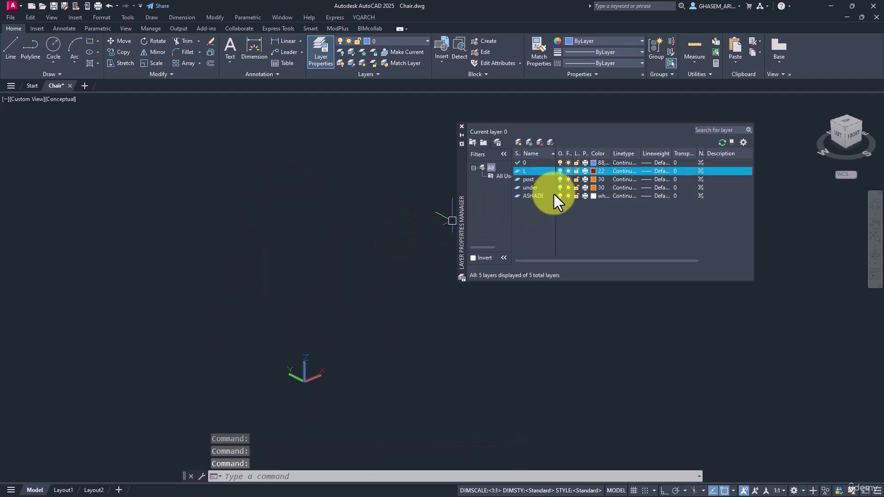
pyautogui.click(532, 197)
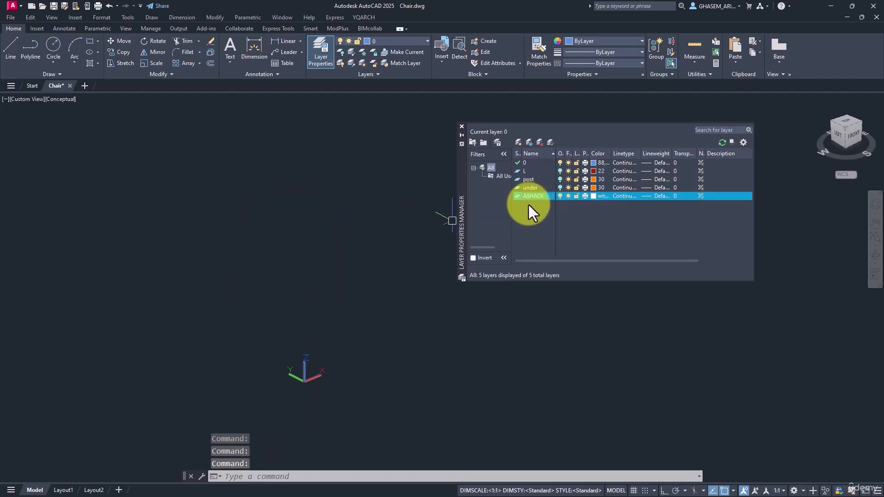
pyautogui.click(559, 180)
pyautogui.click(559, 178)
pyautogui.click(558, 172)
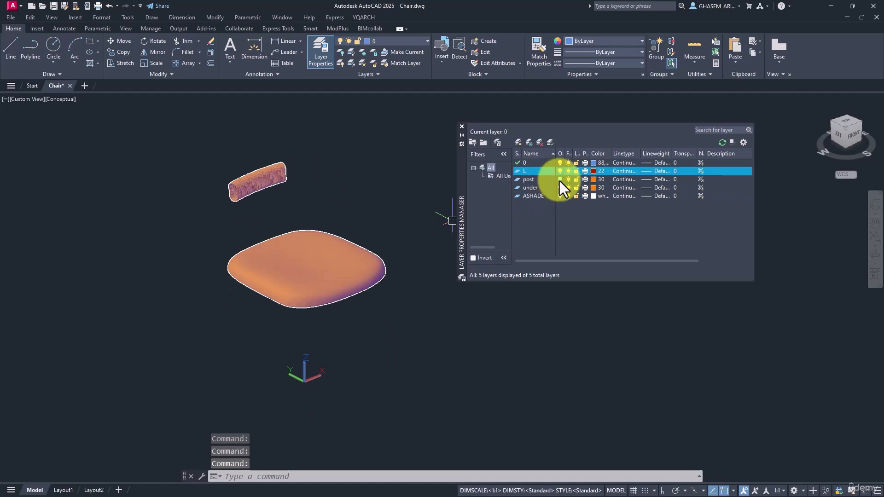
pyautogui.click(559, 180)
pyautogui.click(559, 189)
pyautogui.click(462, 126)
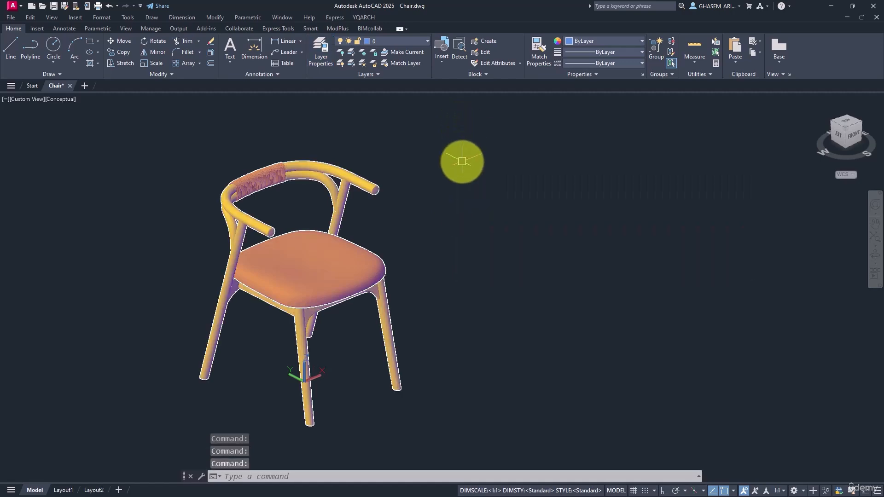
# Save the cleaned-up chair drawing
pyautogui.middleClick(466, 203)
pyautogui.middleClick(466, 203)
pyautogui.moveTo(537, 245)
pyautogui.keyDown('shift'); pyautogui.mouseDown(button='middle')
pyautogui.moveTo(478, 192)
pyautogui.moveTo(392, 167)
pyautogui.moveTo(533, 233)
pyautogui.mouseUp(button='middle'); pyautogui.keyUp('shift')
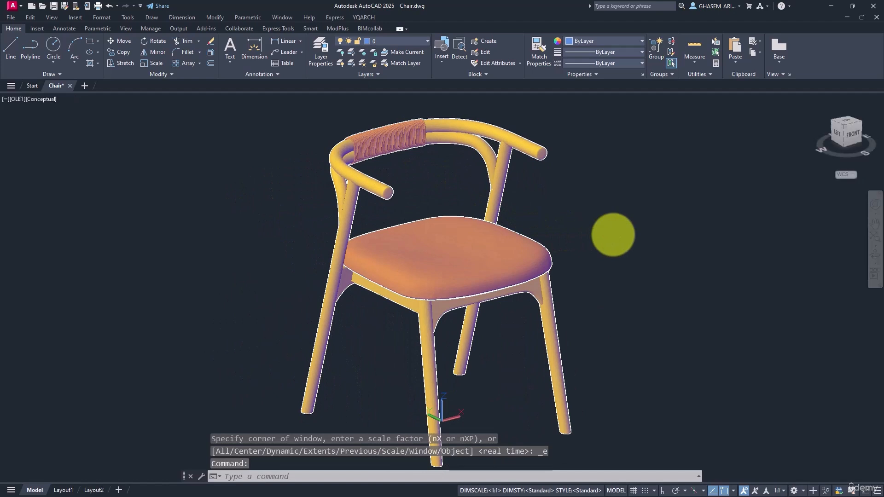
pyautogui.hotkey('ctrl', 's')
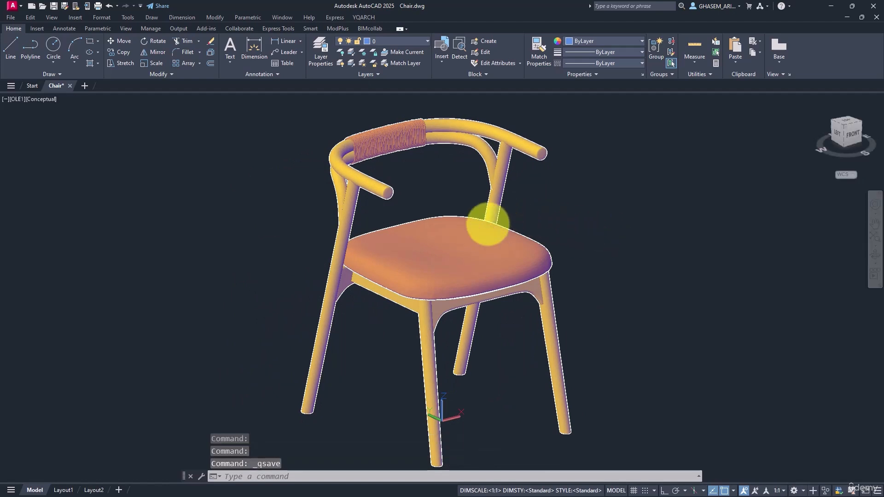
# Set the drawing's lighting intensity units to International and save the drawing again
pyautogui.write('UN')
pyautogui.press('Return')
pyautogui.click(399, 315)
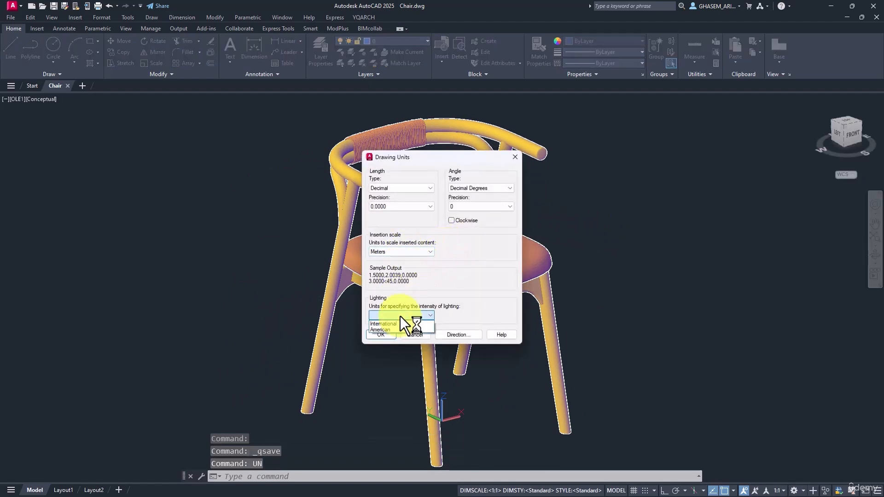
pyautogui.click(392, 322)
pyautogui.click(393, 336)
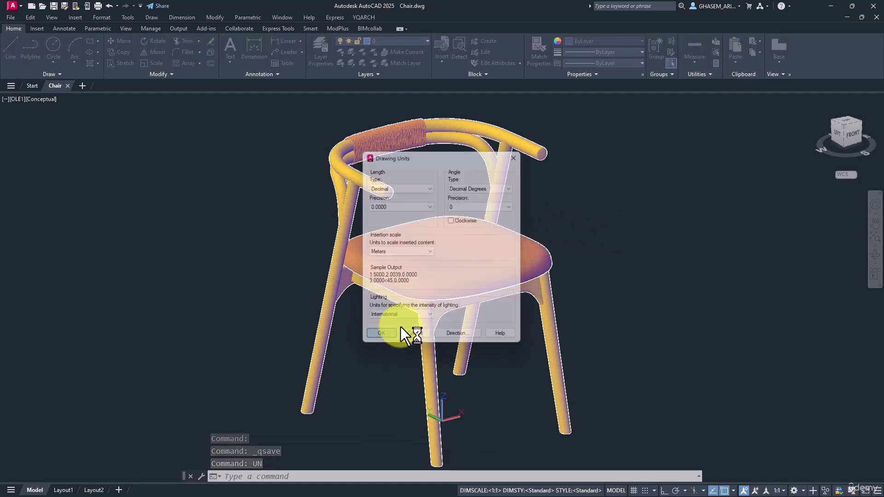
pyautogui.hotkey('ctrl', 's')
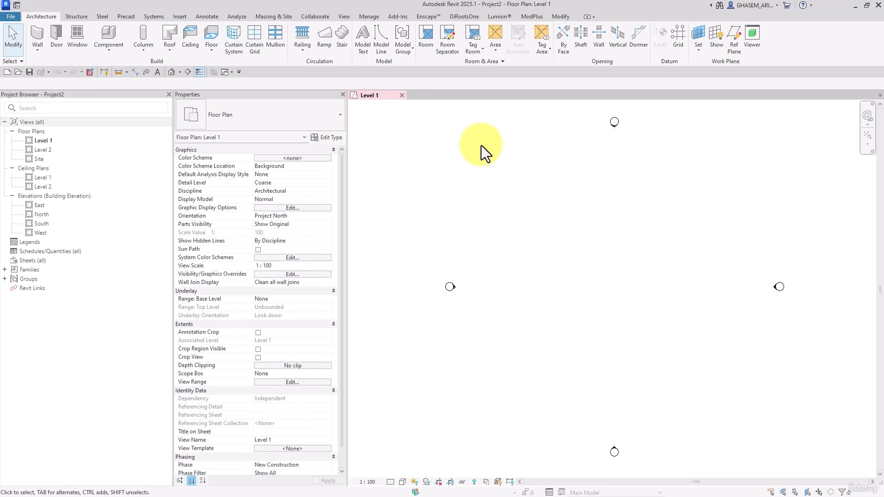
# In Revit, start a CAD import into the Level 1 floor plan and browse to the 3dmax folder in LinkCAD Files
pyautogui.click(187, 18)
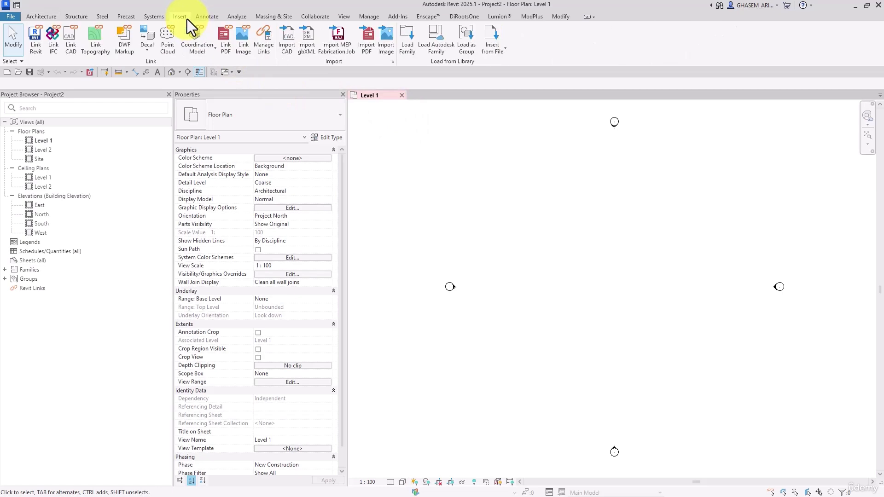
pyautogui.click(71, 49)
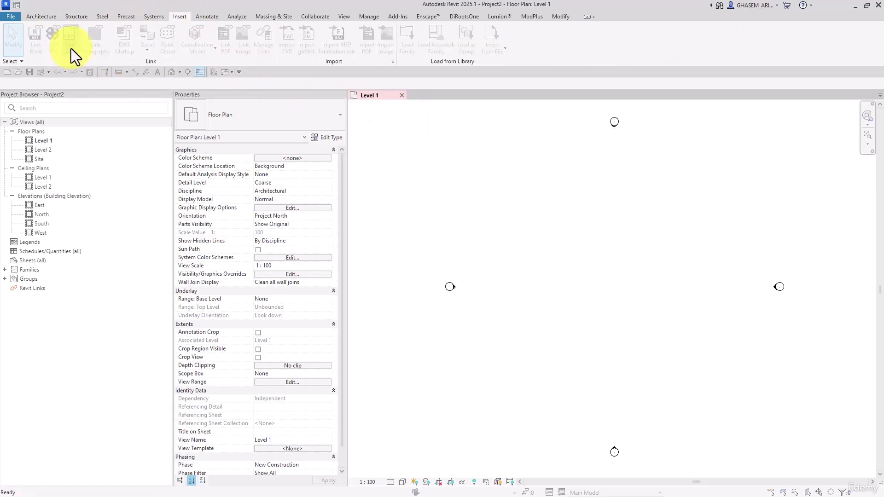
pyautogui.press('Escape')
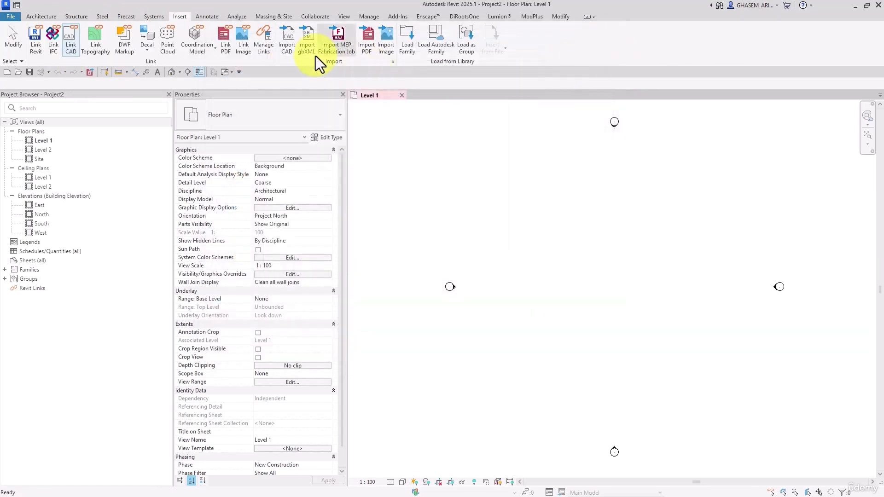
pyautogui.click(287, 49)
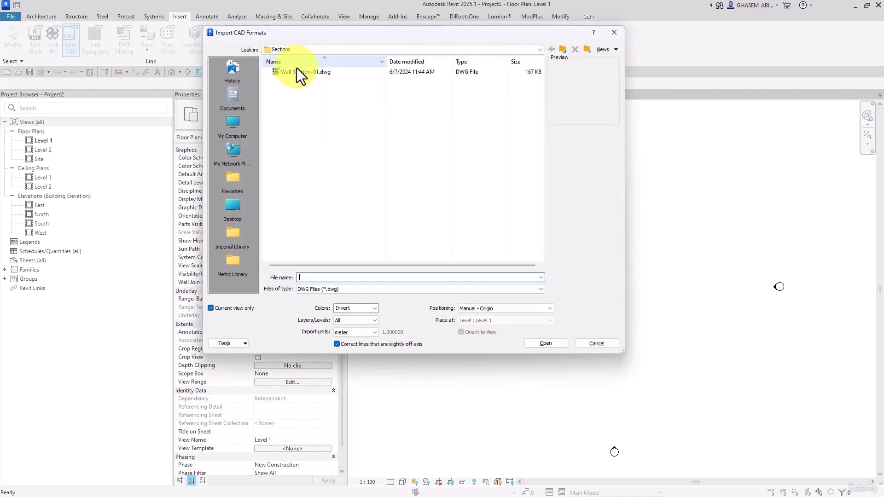
pyautogui.click(562, 49)
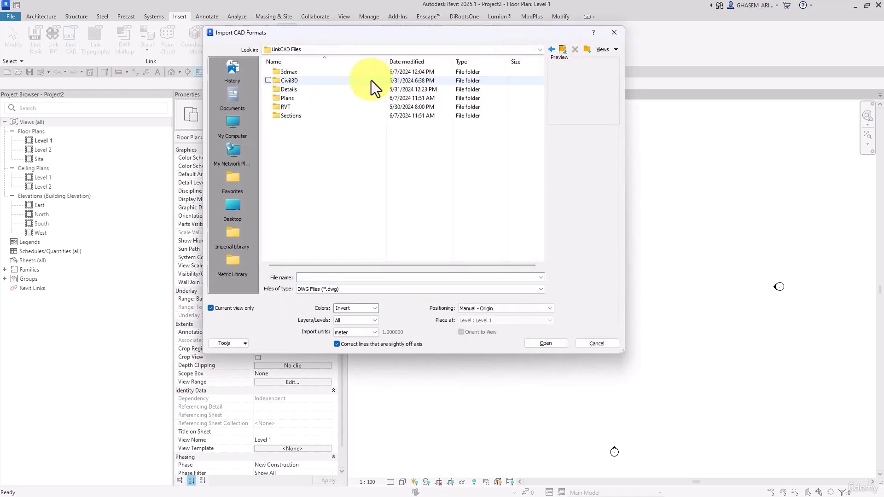
pyautogui.doubleClick(290, 72)
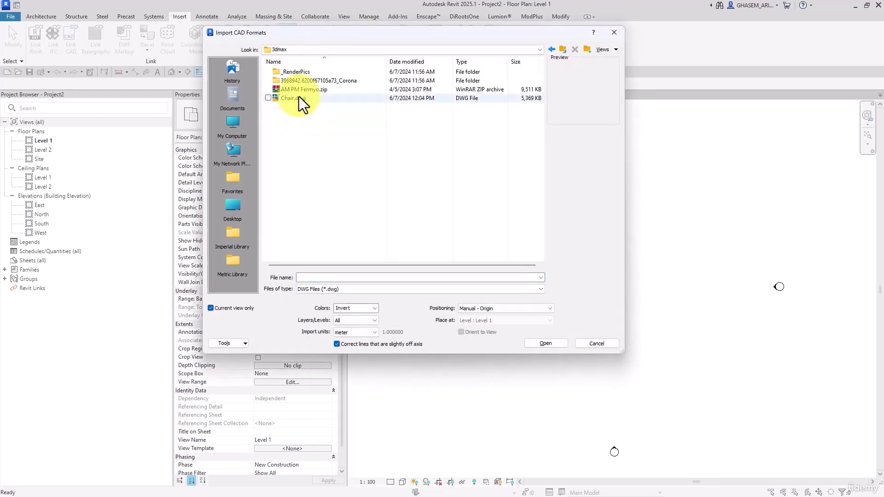
# Choose Chair.dwg as the file to import and set its positioning to Manual - Origin
pyautogui.click(298, 98)
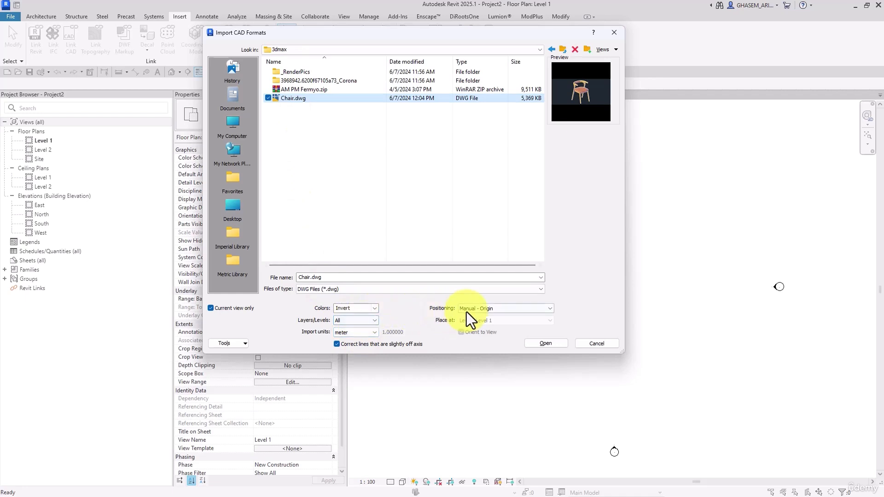
pyautogui.click(478, 308)
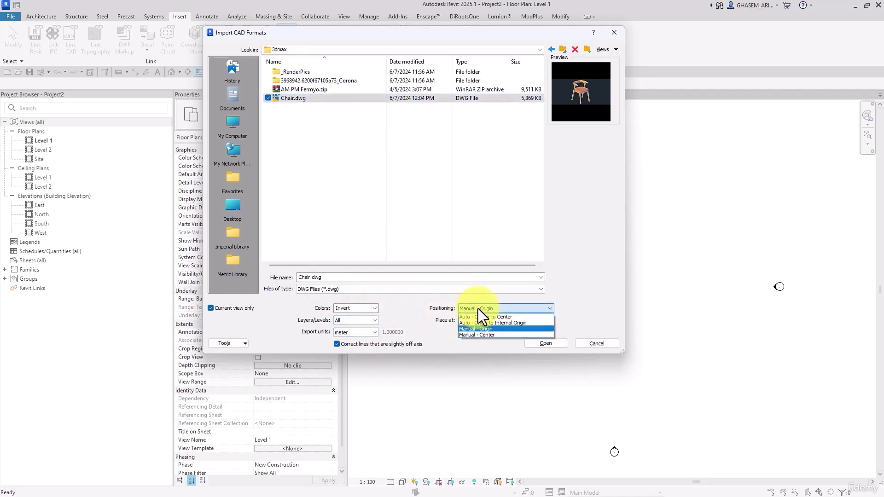
pyautogui.click(491, 330)
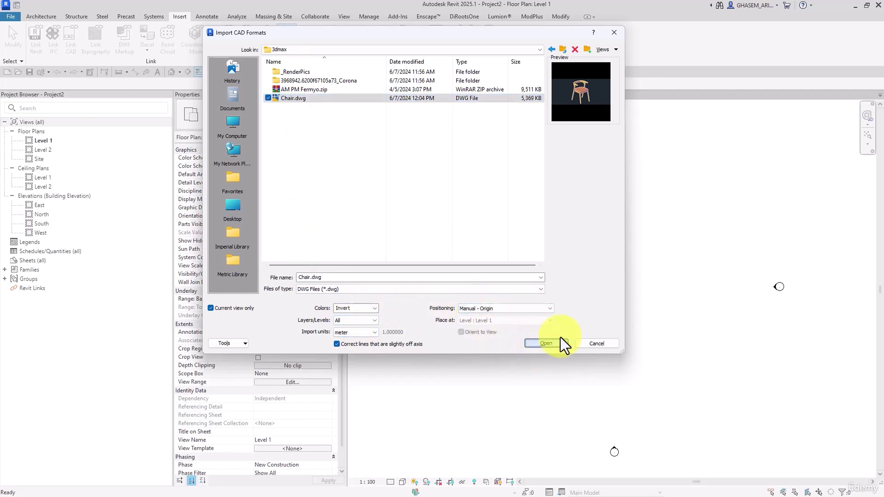